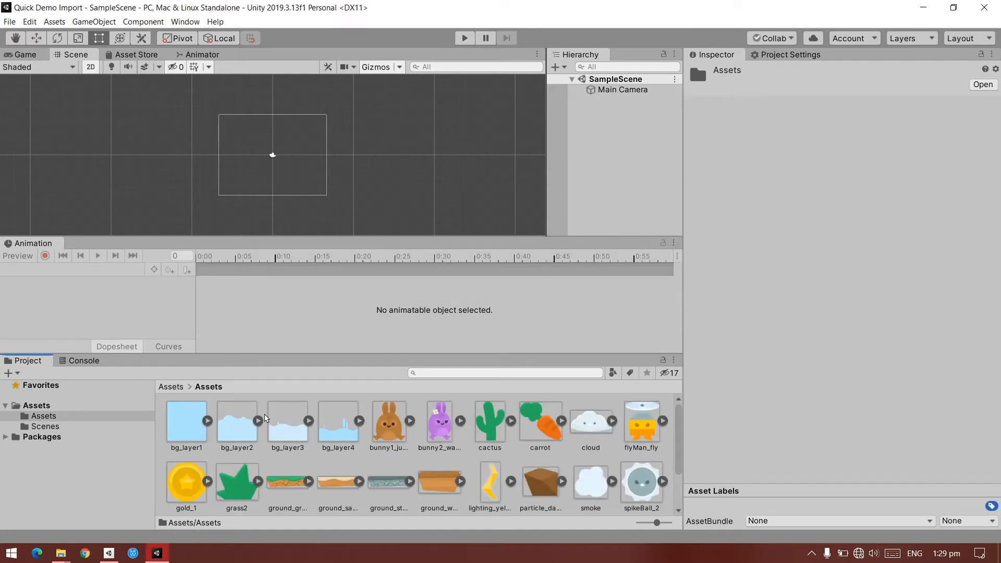
- Rearrange the layout with the Project panel docked beside a taller Scene view and the Animation panel grouped with the Console below it
scroll(266, 418, "down", 2)
scroll(271, 432, "up", 2)
scroll(277, 447, "down", 2)
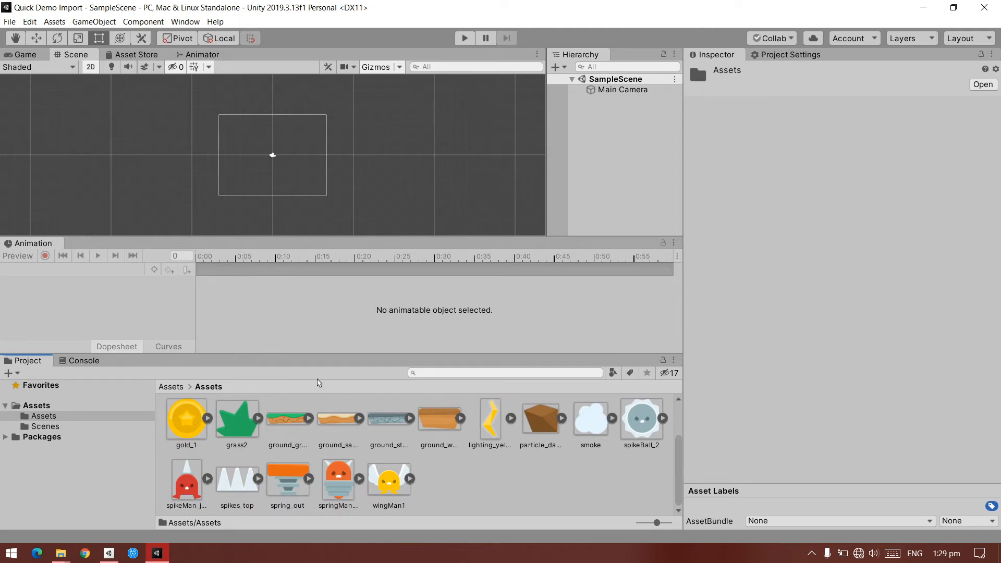
left_click_drag(28, 360, 21, 243)
left_click_drag(150, 234, 194, 235)
left_click_drag(228, 243, 292, 360)
left_click(219, 301)
left_click_drag(312, 296, 313, 401)
left_click_drag(743, 223, 657, 223)
left_click_drag(546, 224, 513, 224)
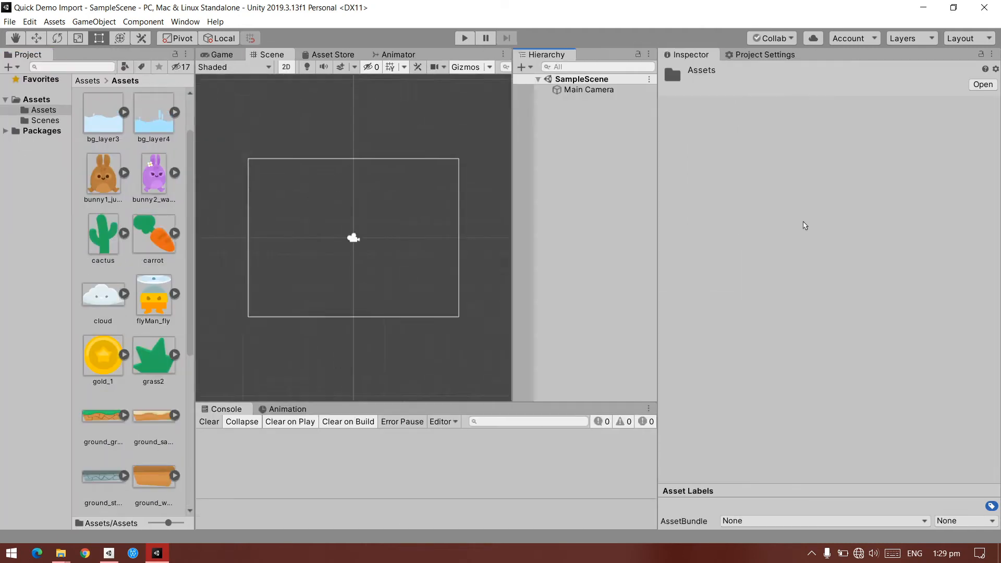
- Dock Project Settings alongside the Scene and Game views, narrow the Inspector and Hierarchy area, and widen the Scene view
left_click_drag(764, 54, 472, 55)
left_click_drag(657, 224, 821, 224)
left_click_drag(513, 224, 625, 225)
left_click(221, 55)
left_click(271, 55)
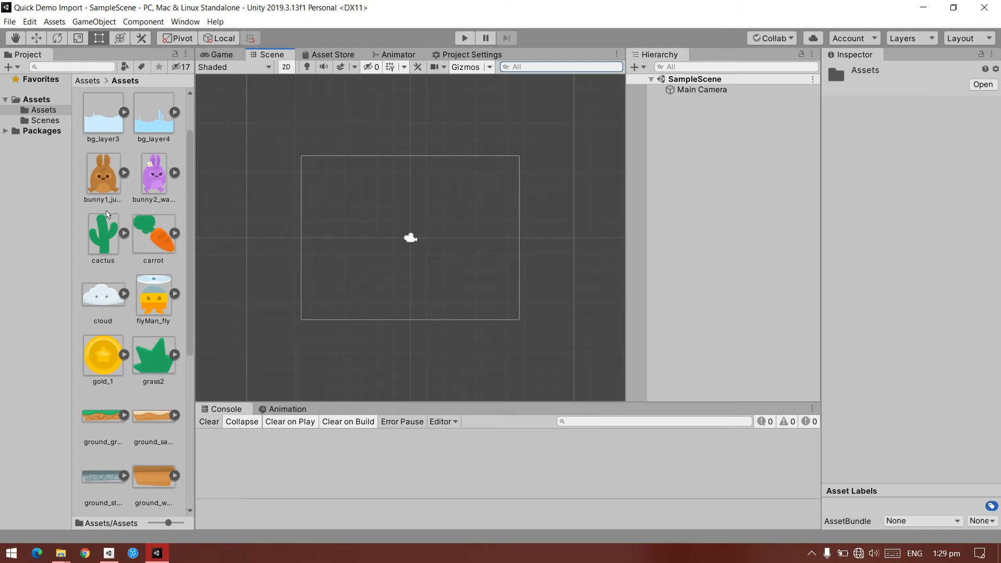
- Set the Main Camera's background colour to ADE7FF, sampled from the bg_layer1 image, and check it in the Game view
scroll(107, 213, "down", 5)
scroll(140, 300, "up", 6)
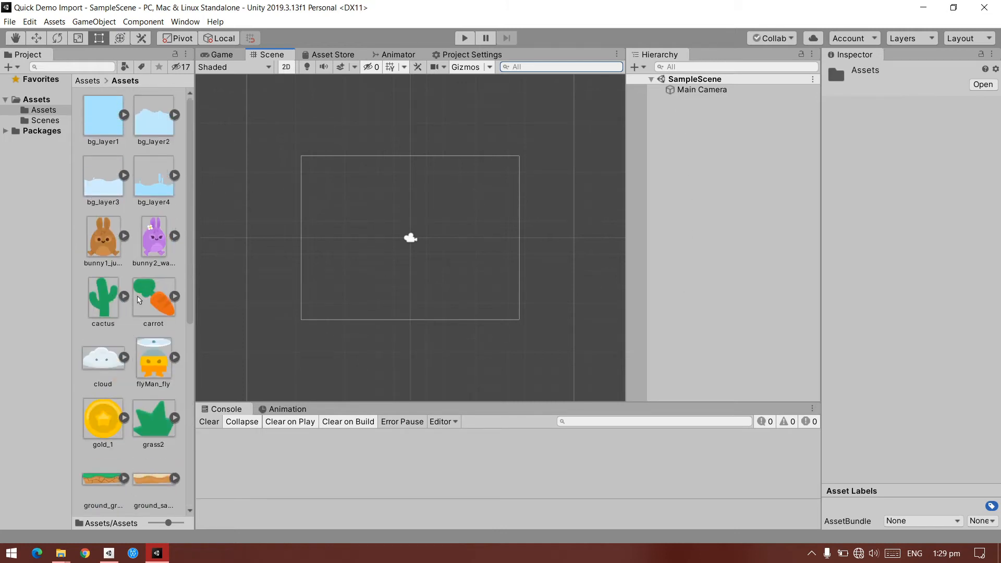
left_click(117, 124)
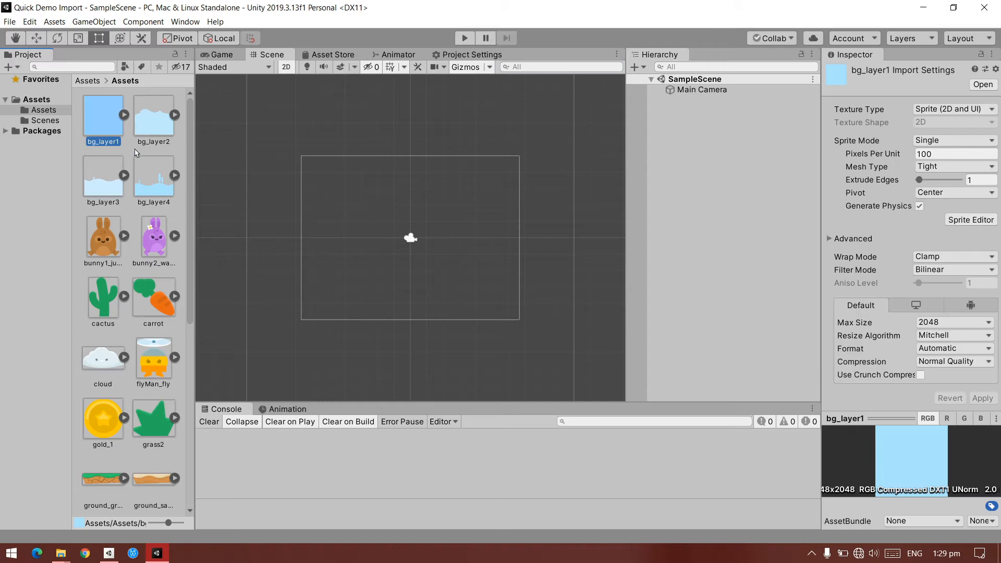
left_click(699, 91)
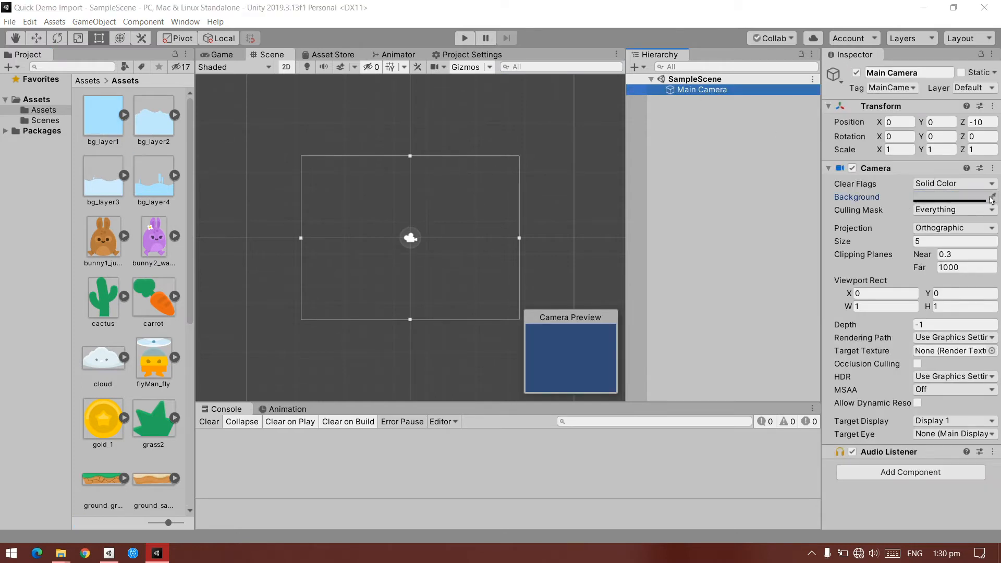
left_click(992, 197)
left_click(954, 200)
left_click(934, 198)
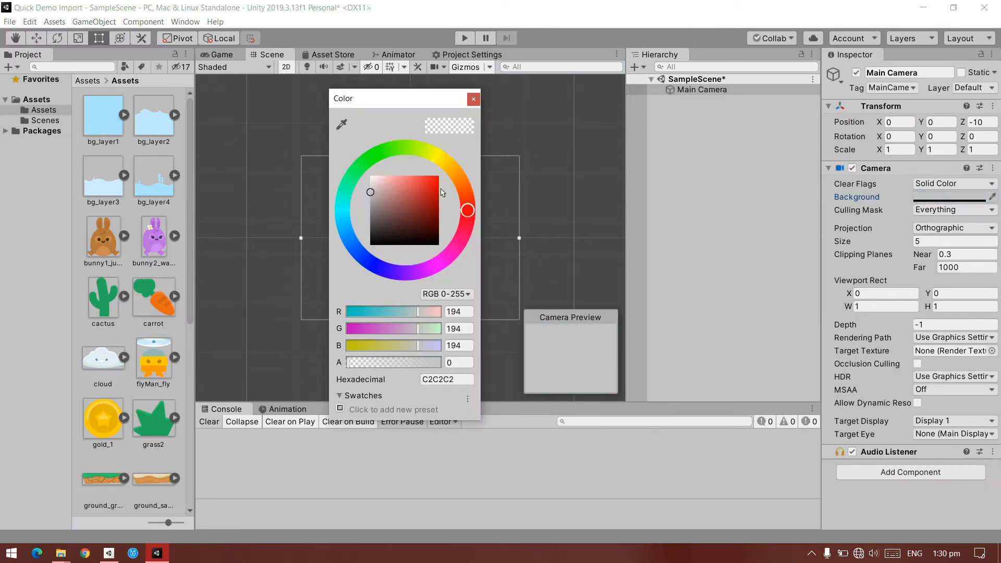
left_click(340, 125)
left_click(105, 111)
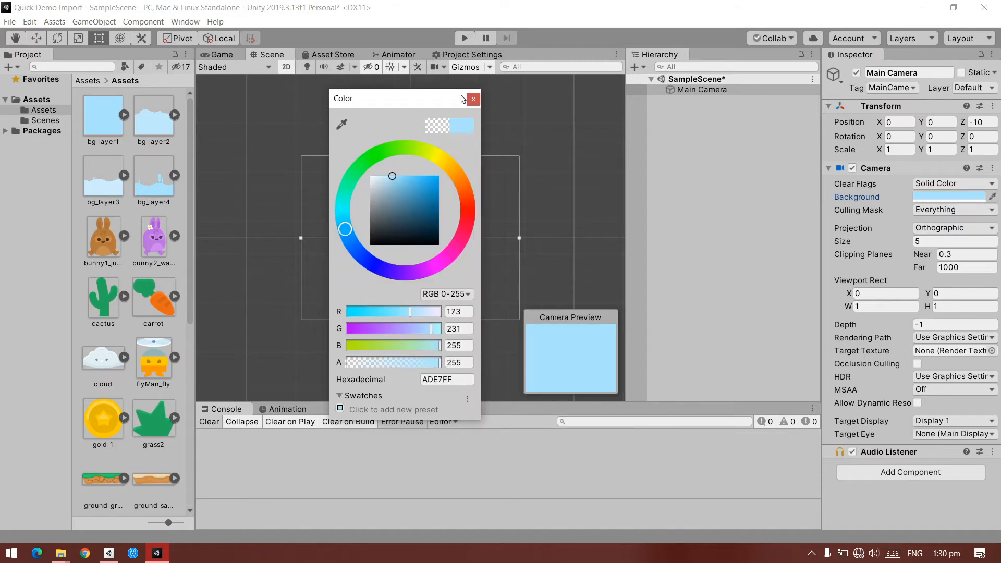
left_click(472, 100)
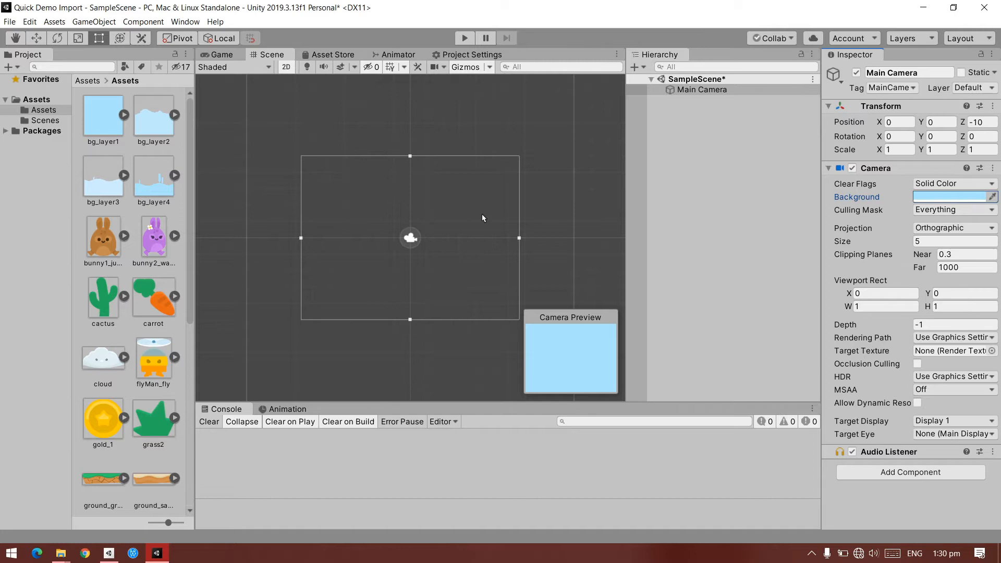
left_click(223, 55)
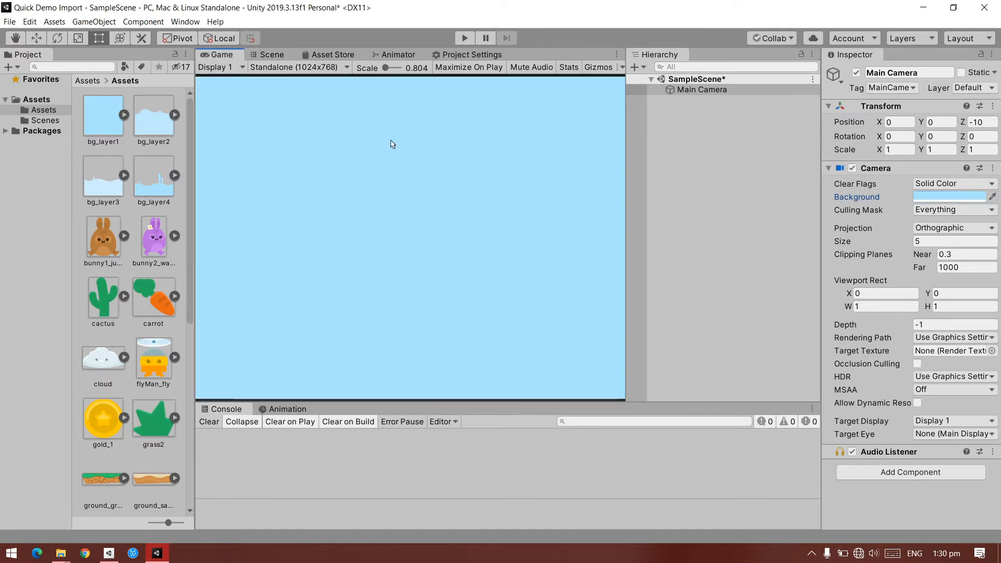
left_click(272, 55)
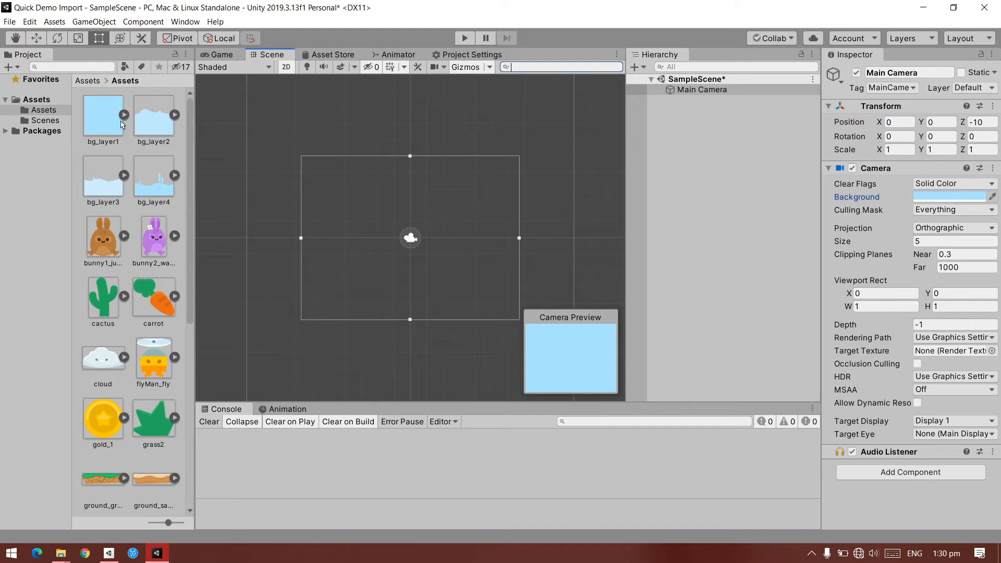
- Place bg_layer1 in the scene, scale it to about 0.78 by 0.65, and centre it so it covers the camera frame
left_click(86, 110)
left_click_drag(99, 121, 408, 239)
scroll(414, 242, "down", 2)
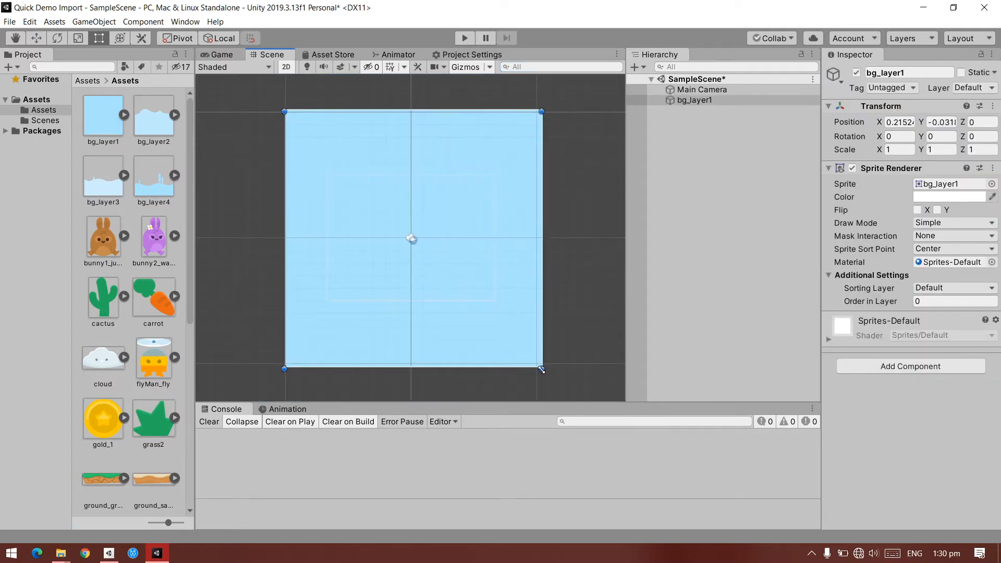
left_click_drag(542, 369, 471, 261)
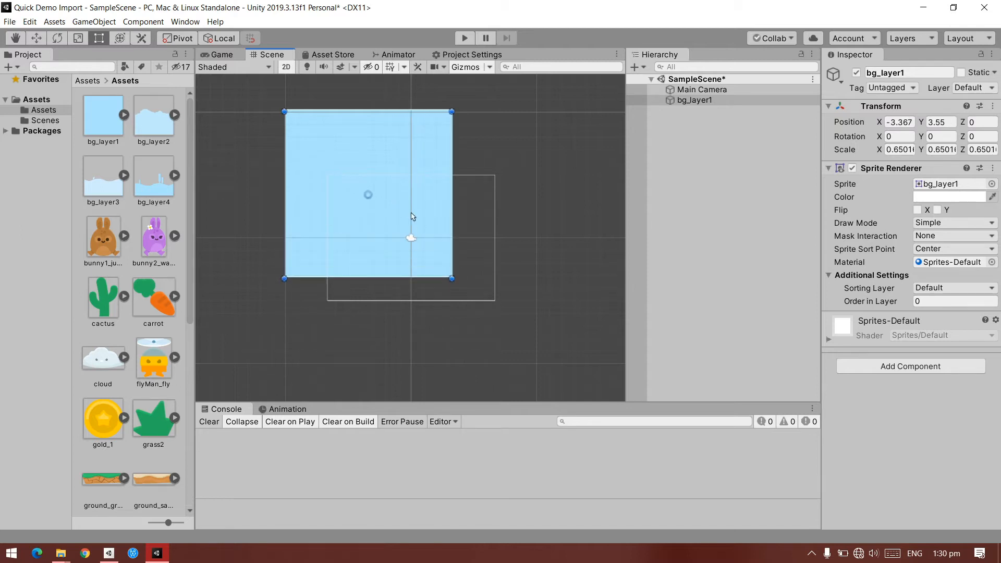
left_click_drag(412, 216, 440, 248)
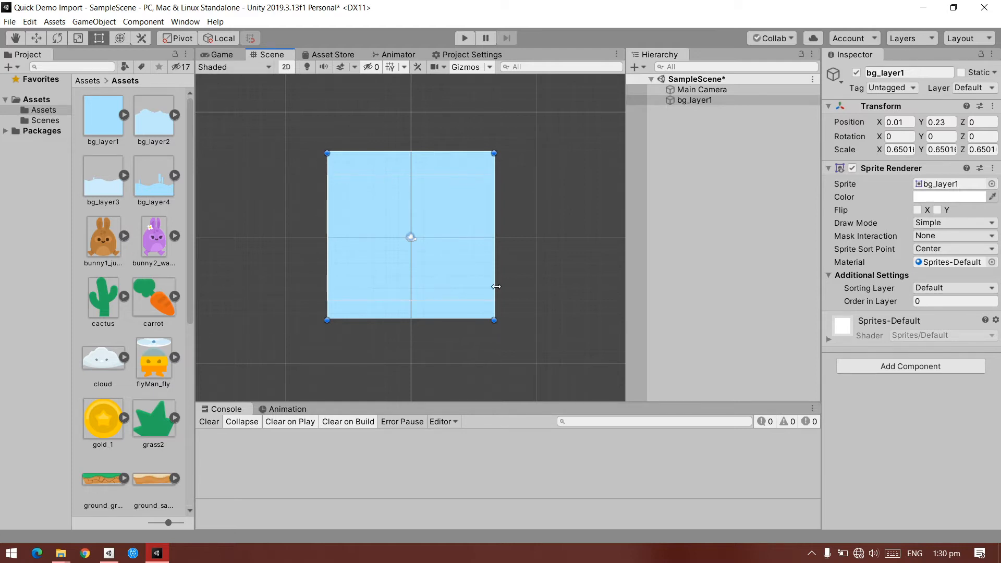
left_click_drag(329, 235, 311, 235)
left_click_drag(494, 230, 512, 228)
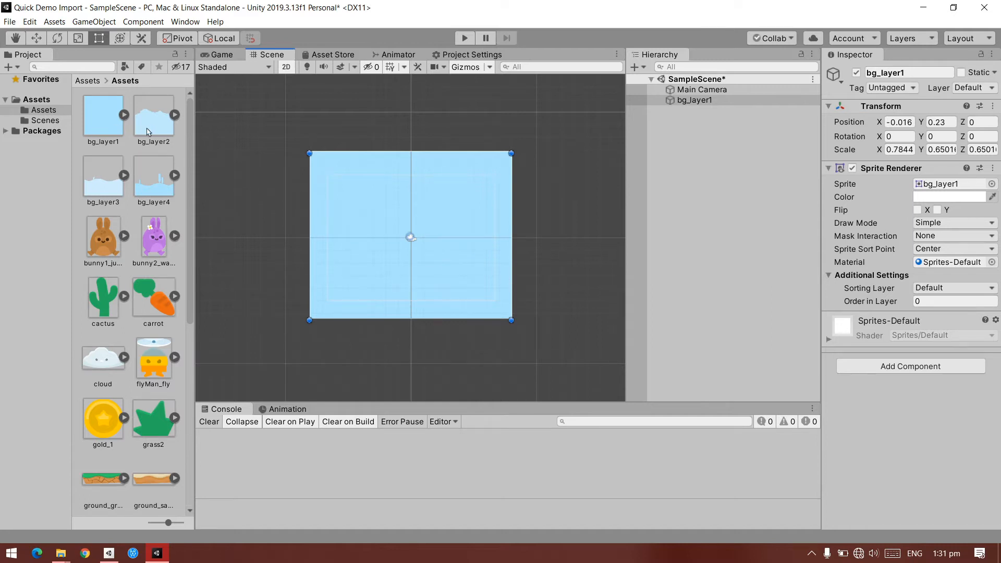
- Preview the remaining background layer images and place bg_layer2 in the scene over bg_layer1
left_click(149, 131)
key("Right")
key("Right")
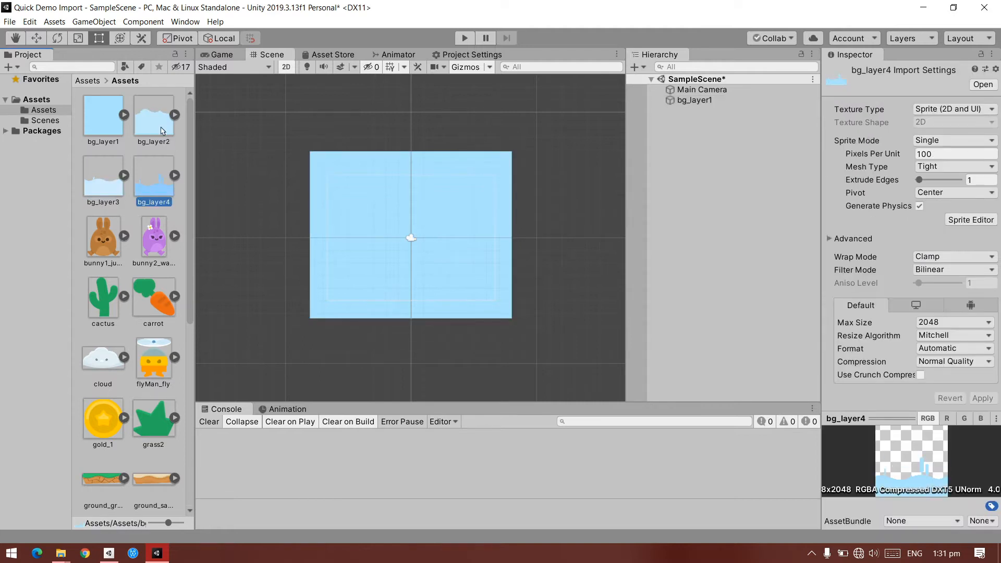
left_click_drag(162, 130, 413, 216)
- Set bg_layer1's Order in Layer to -10 so it sits behind bg_layer2
left_click(703, 114)
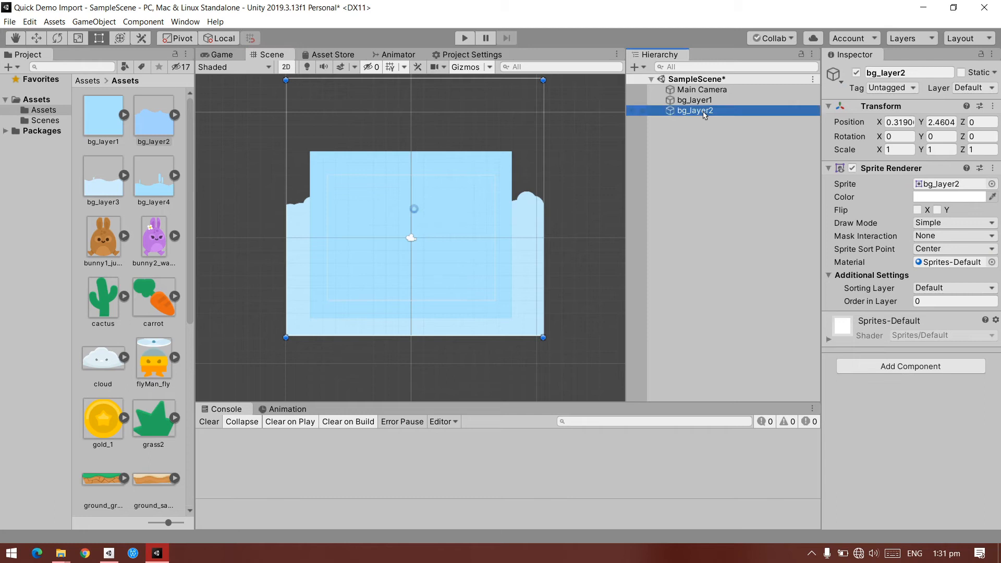
left_click(701, 104)
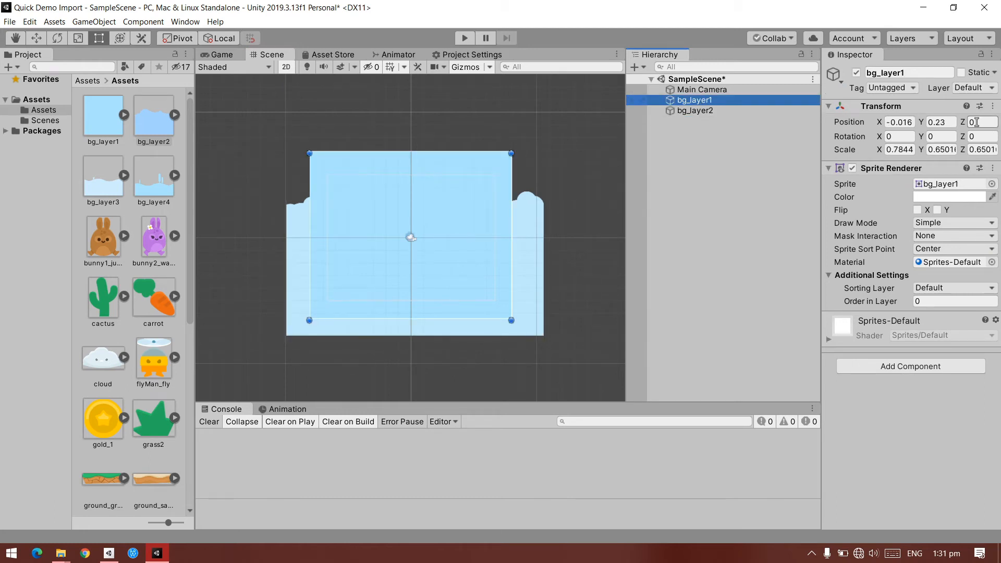
left_click(926, 300)
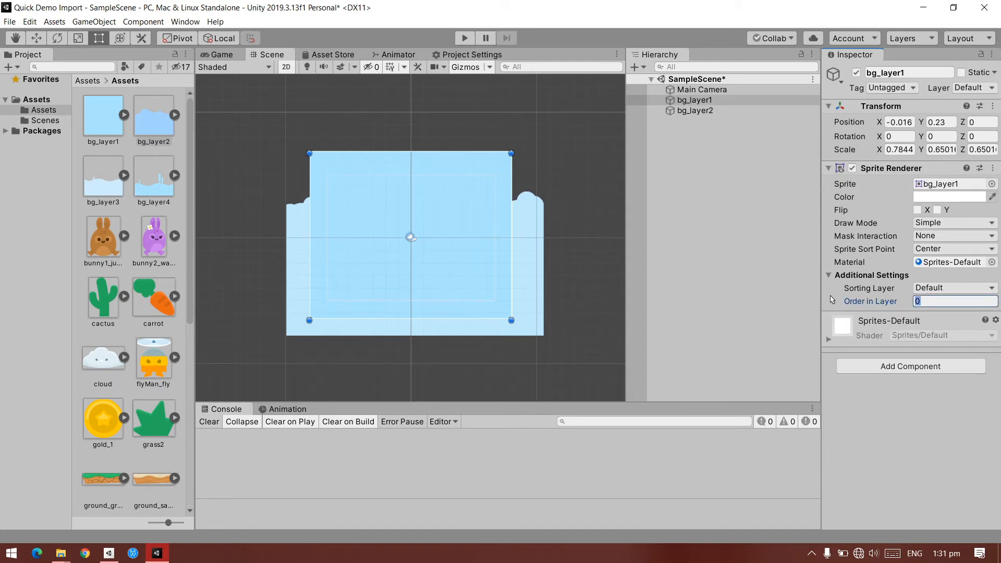
type("-1")
left_click(718, 244)
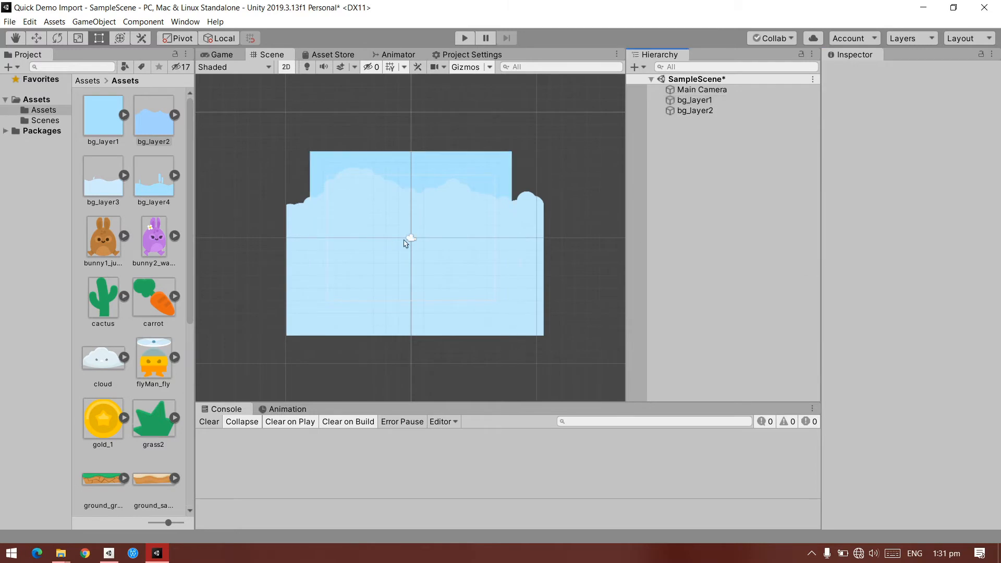
- Scale bg_layer2 to about 0.78 by 0.64 and align it with the edges of bg_layer1
left_click(405, 241)
left_click_drag(432, 294, 432, 314)
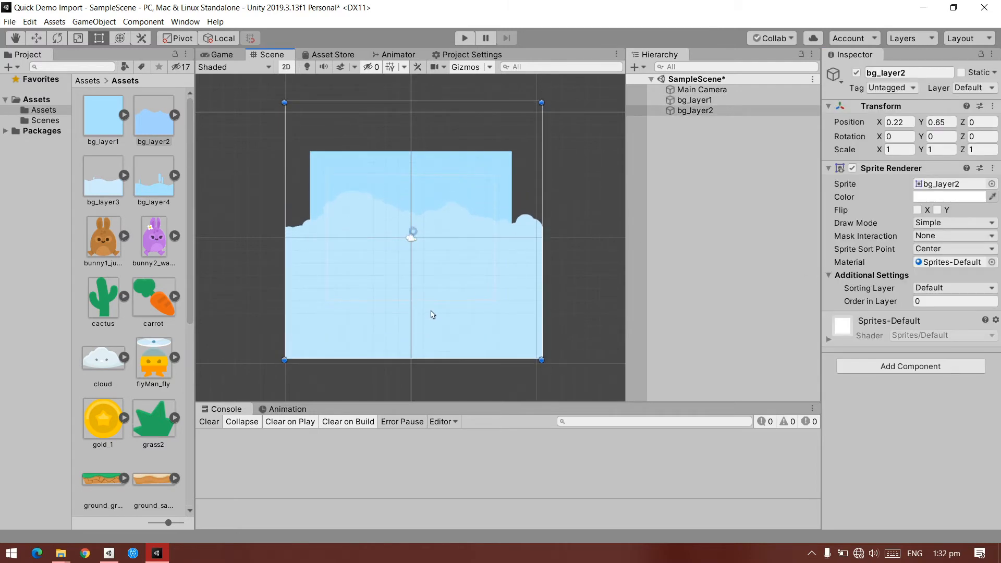
left_click_drag(531, 356, 333, 229)
left_click_drag(476, 261, 509, 261)
scroll(397, 238, "up", 10)
left_click_drag(436, 220, 433, 226)
left_click_drag(580, 269, 589, 270)
- Place bg_layer3 in the scene and scale it to about 0.78 by 0.69, aligned with the other background layers
left_click_drag(103, 177, 418, 214)
scroll(411, 226, "down", 10)
left_click_drag(542, 346, 465, 268, "shift")
left_click_drag(446, 258, 514, 273)
- Set bg_layer2's Order in Layer to -5
left_click(717, 113)
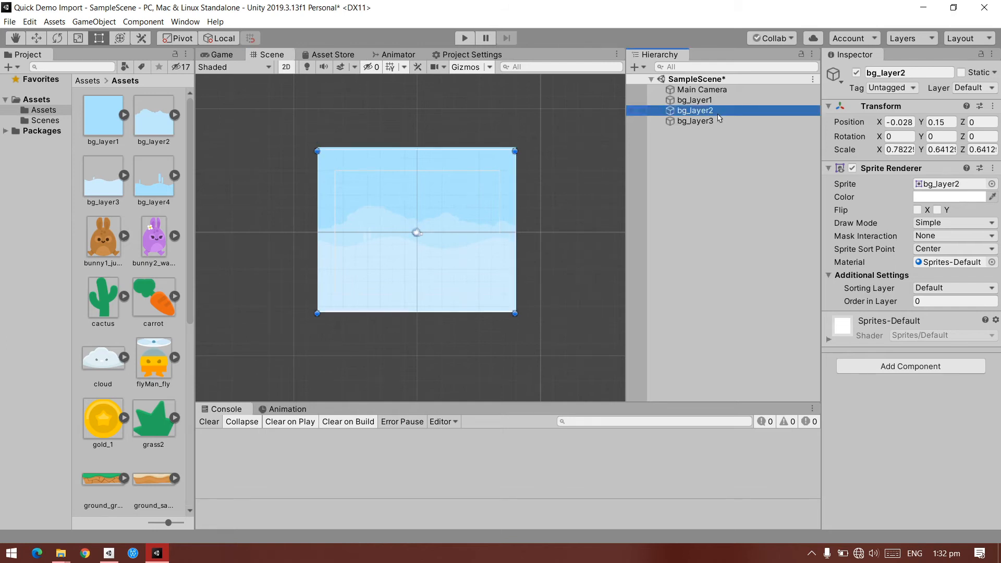
left_click(715, 125)
left_click(695, 110)
left_click(894, 302)
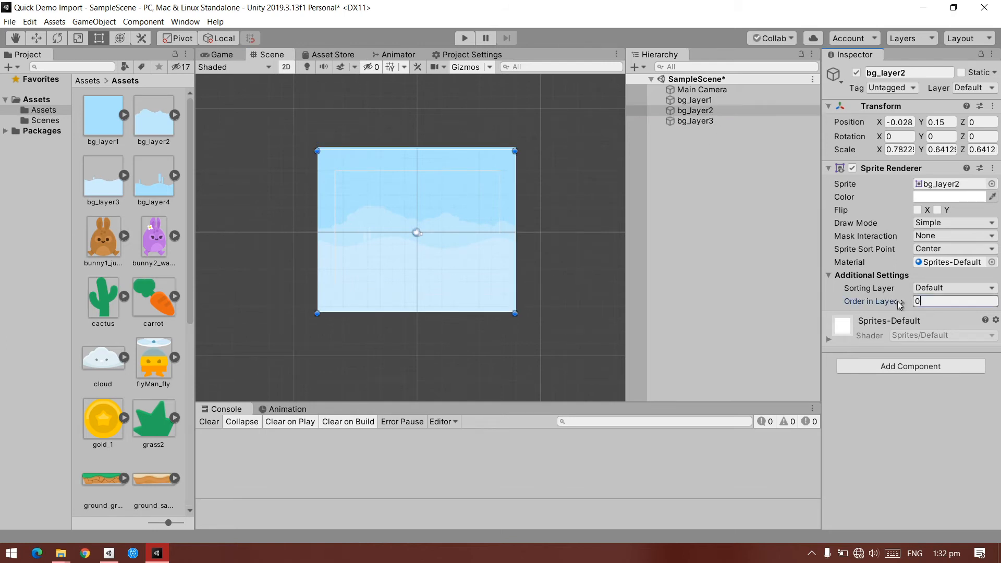
type("-5")
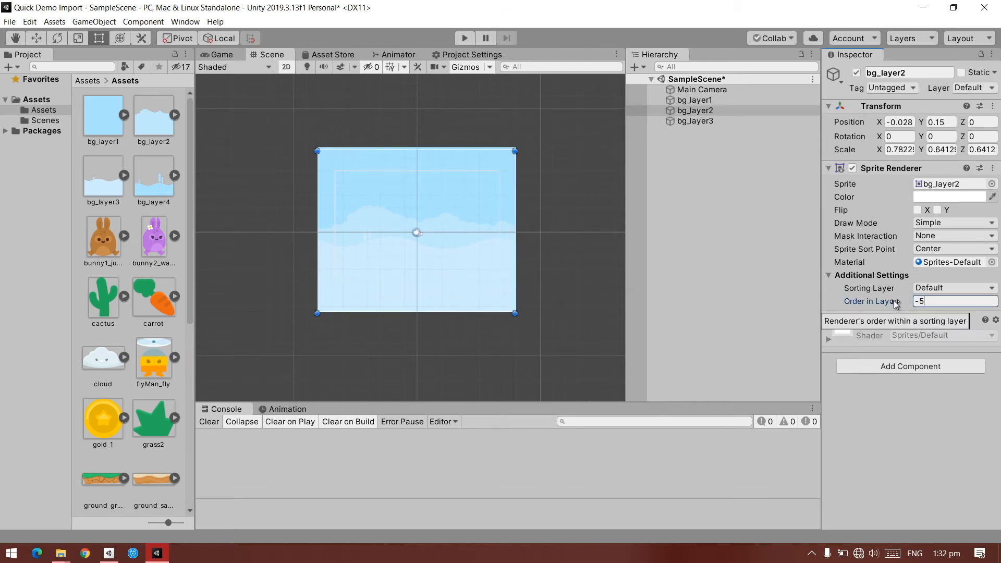
- Set bg_layer3's Order in Layer to -3
left_click(695, 121)
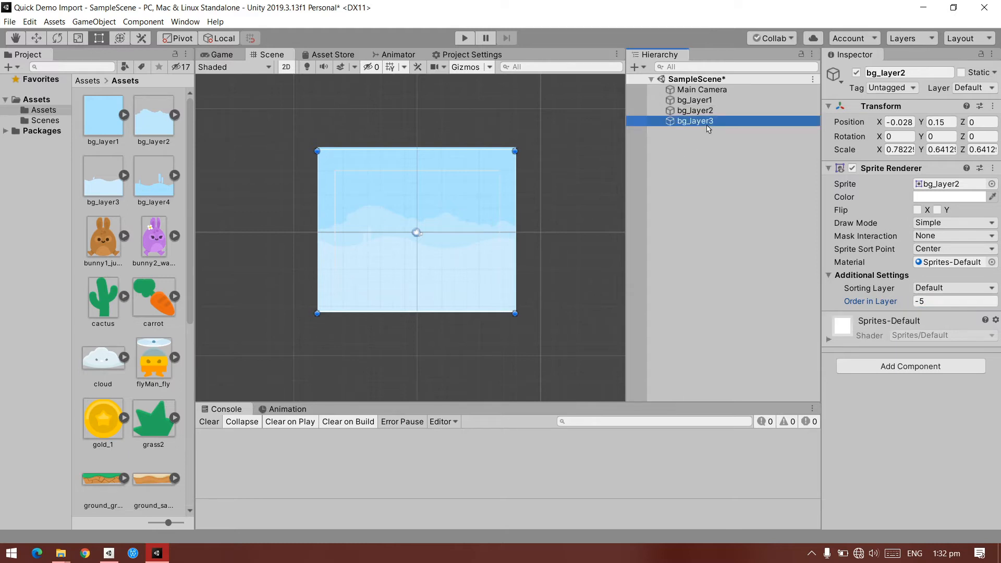
left_click(927, 303)
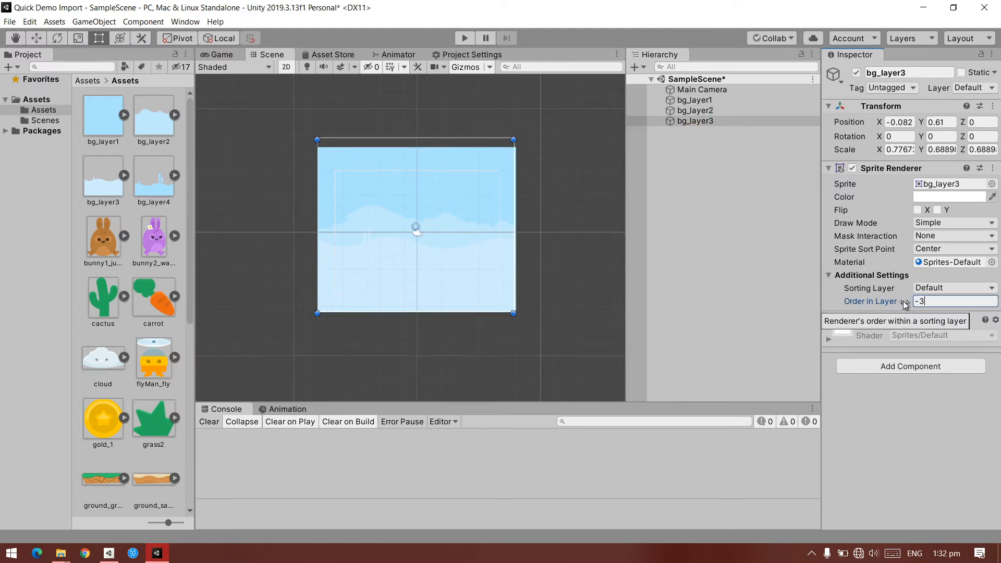
type("-3")
left_click(781, 199)
- Place bg_layer4 at a scale of about 0.78, aligned with the other layers, and set its Order in Layer to -1
left_click_drag(154, 176, 415, 214)
left_click(916, 301)
type("-1")
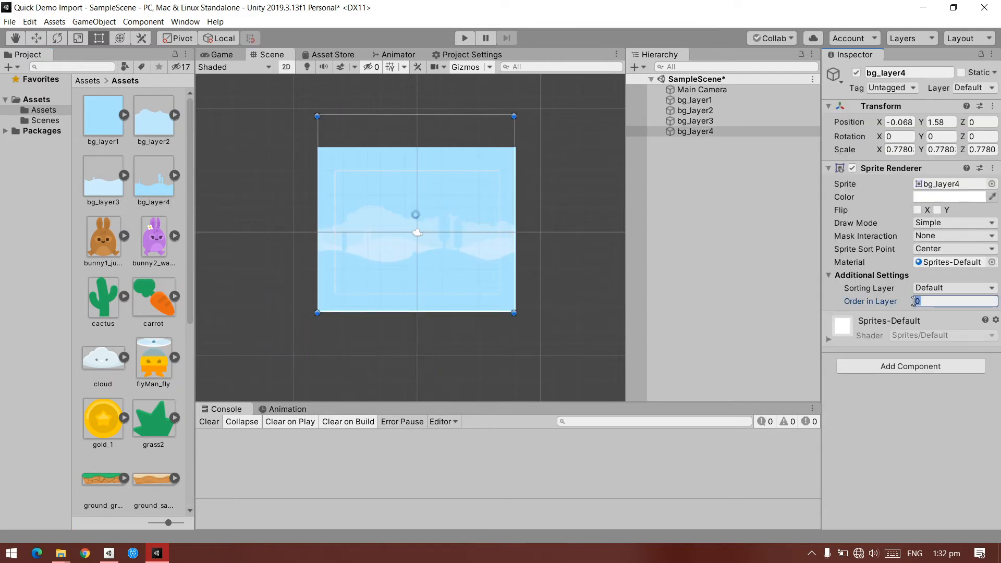
key("Return")
scroll(468, 216, "up", 3)
key("t")
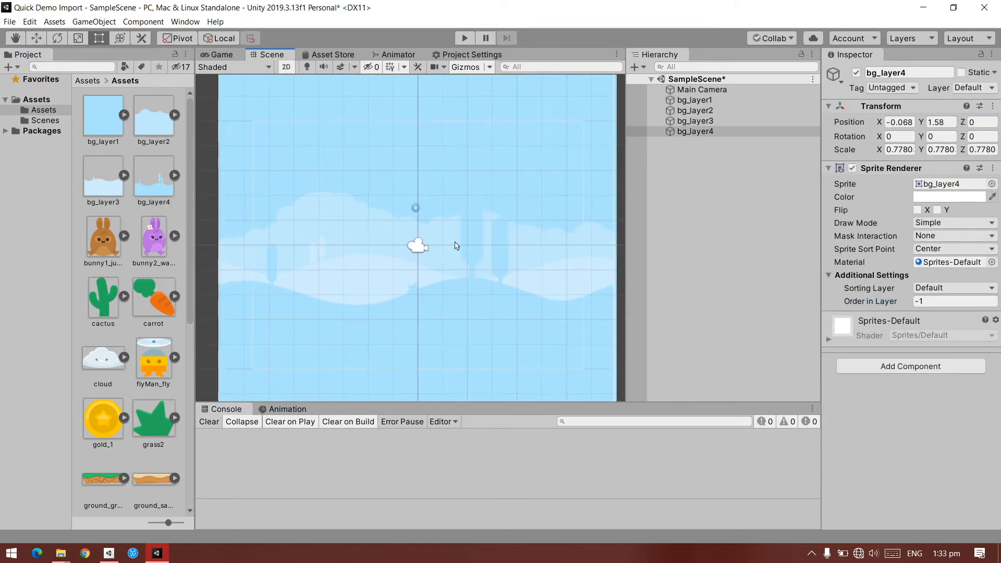
scroll(456, 250, "down", 1)
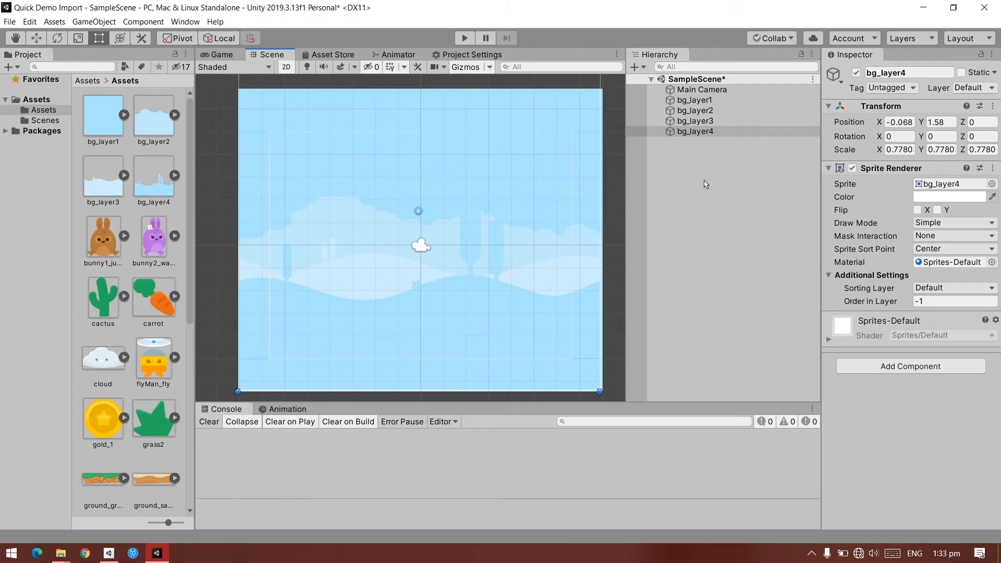
- Create an empty game object in the scene and name it Background
left_click(636, 67)
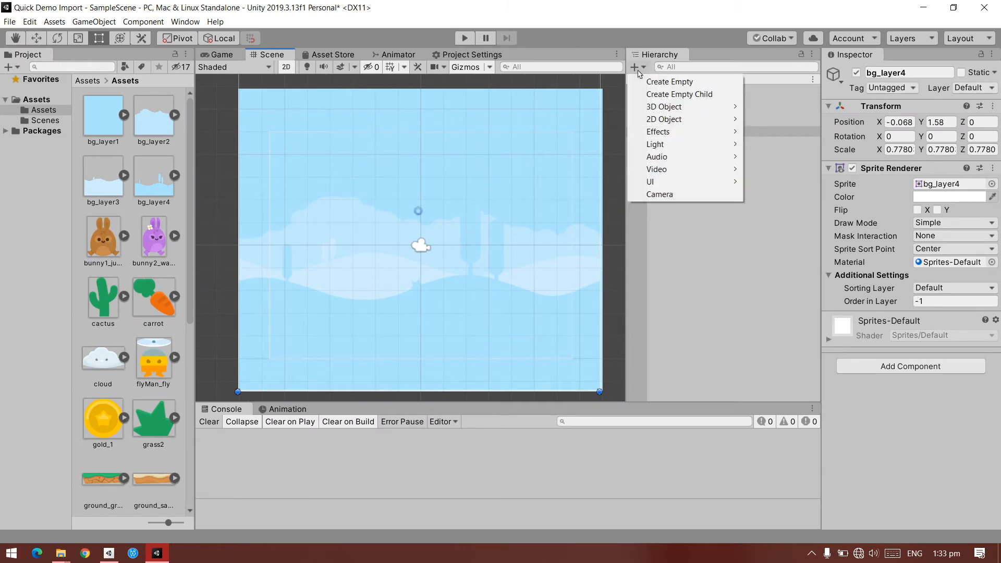
left_click(644, 83)
left_click(881, 72)
type("Background")
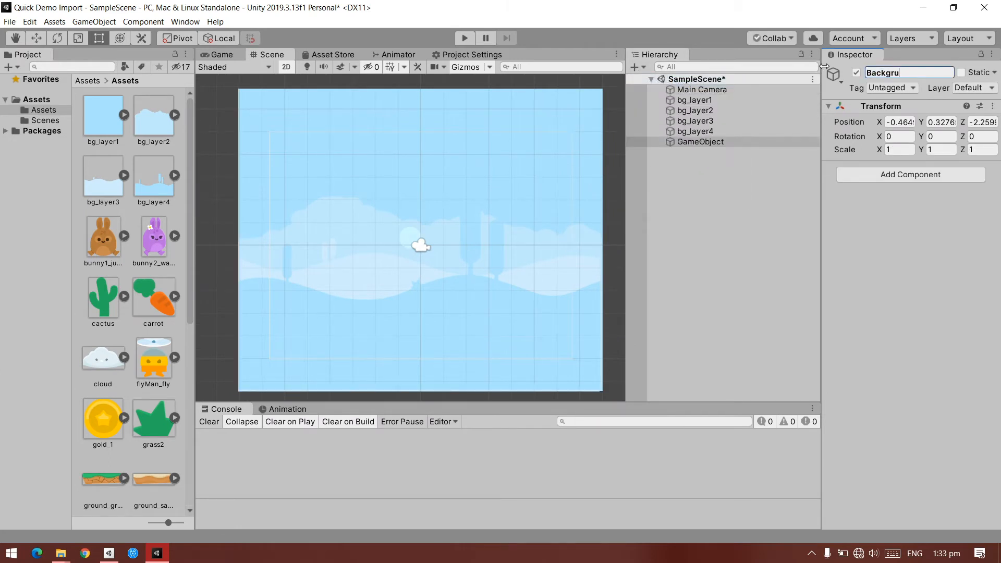
key("Return")
- Make bg_layer1 through bg_layer4 children of the Background object
left_click(694, 100)
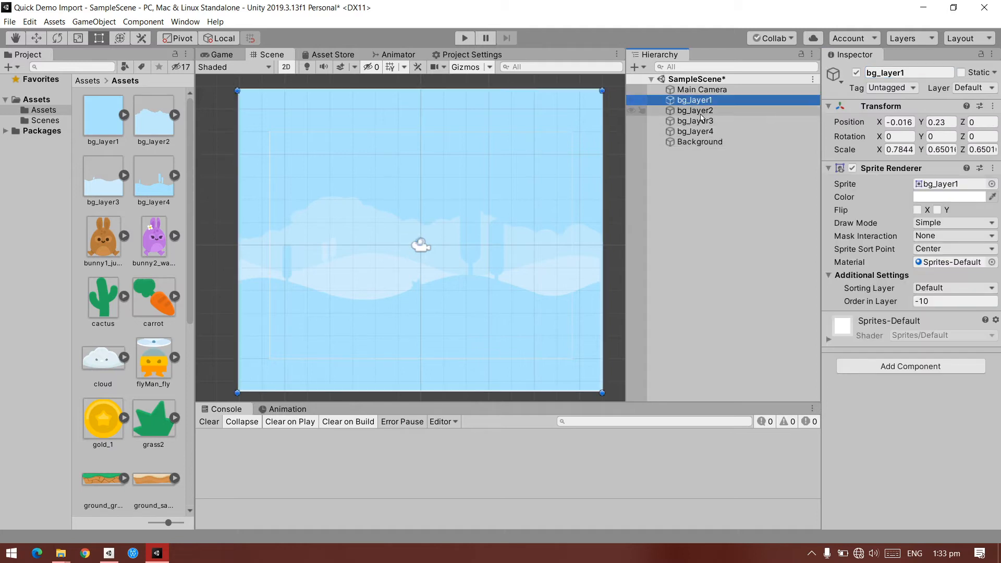
left_click(695, 110, "shift")
left_click(695, 121, "shift")
left_click(694, 131, "shift")
left_click_drag(695, 131, 701, 141)
- Set the Background object's X, Y and Z position to 0
left_click(699, 100)
left_click(904, 121)
type("0")
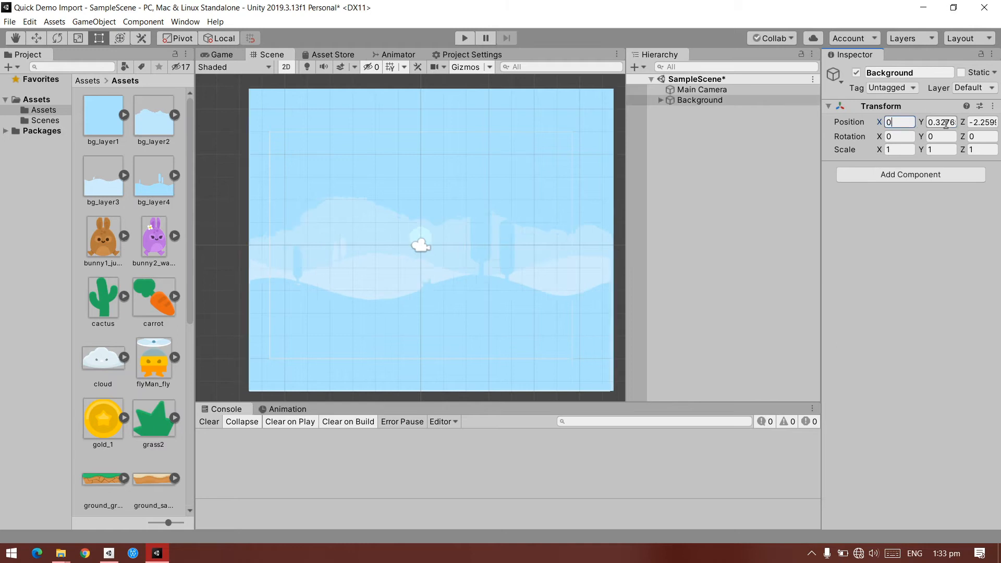
left_click(947, 122)
type("0")
left_click(984, 121)
type("0")
left_click(462, 195)
left_click(661, 101)
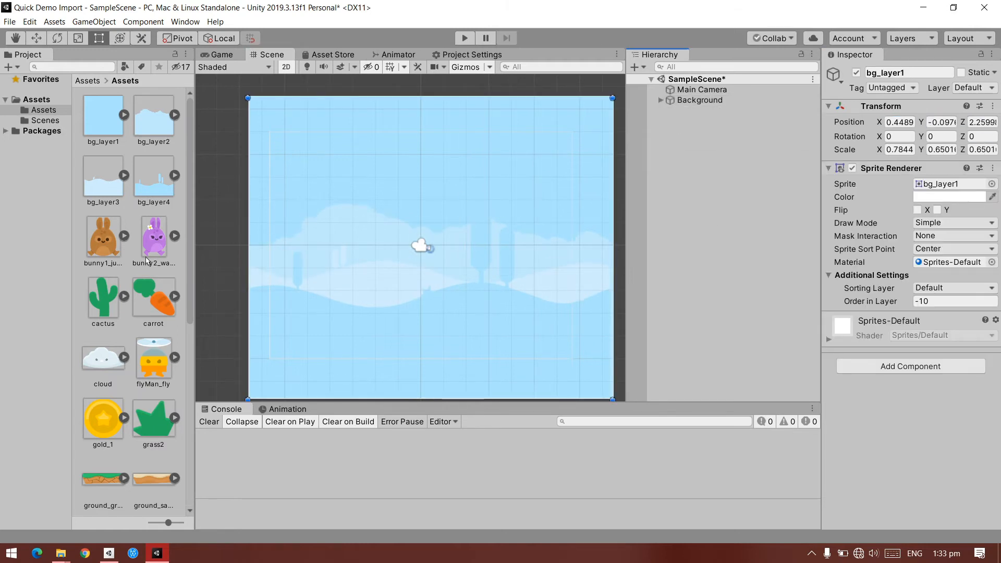
- Place ground_sand at about X -5.92, Y 0.2 and ground_grass_broken at about X 5.86, Y -3.08, both scaled to about 0.81
scroll(128, 255, "down", 8)
scroll(128, 255, "up", 7)
scroll(131, 250, "down", 2)
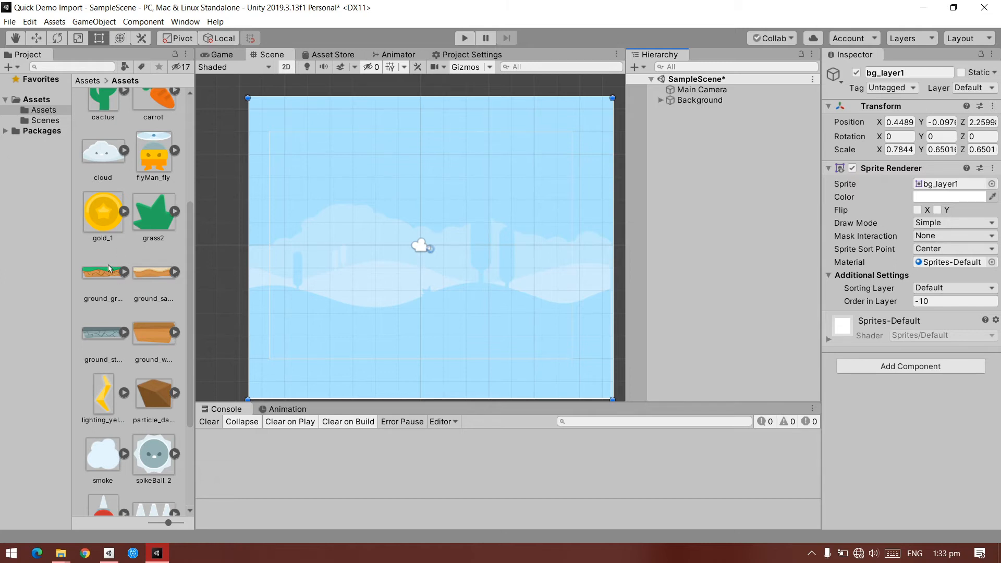
left_click(147, 282)
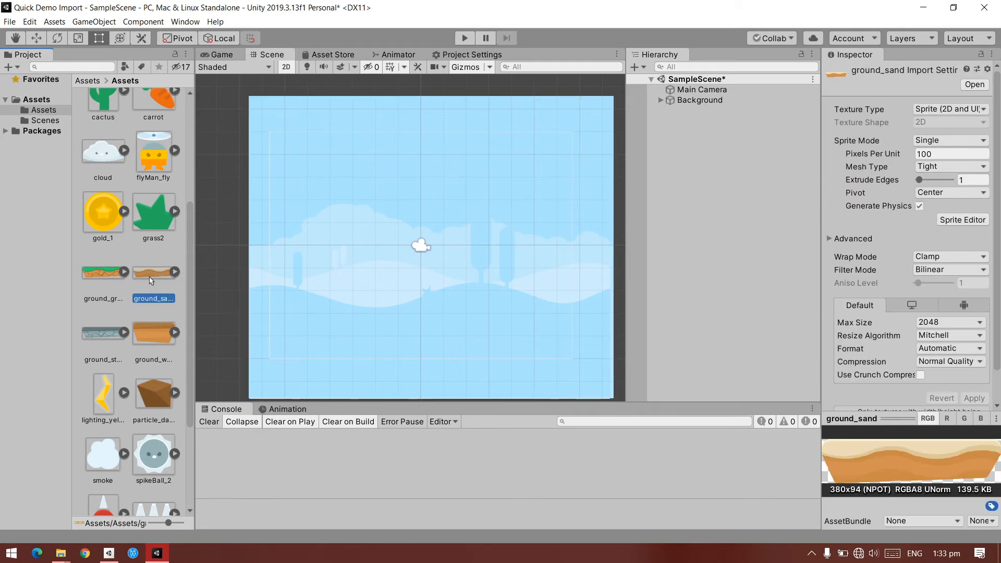
left_click_drag(137, 275, 311, 249)
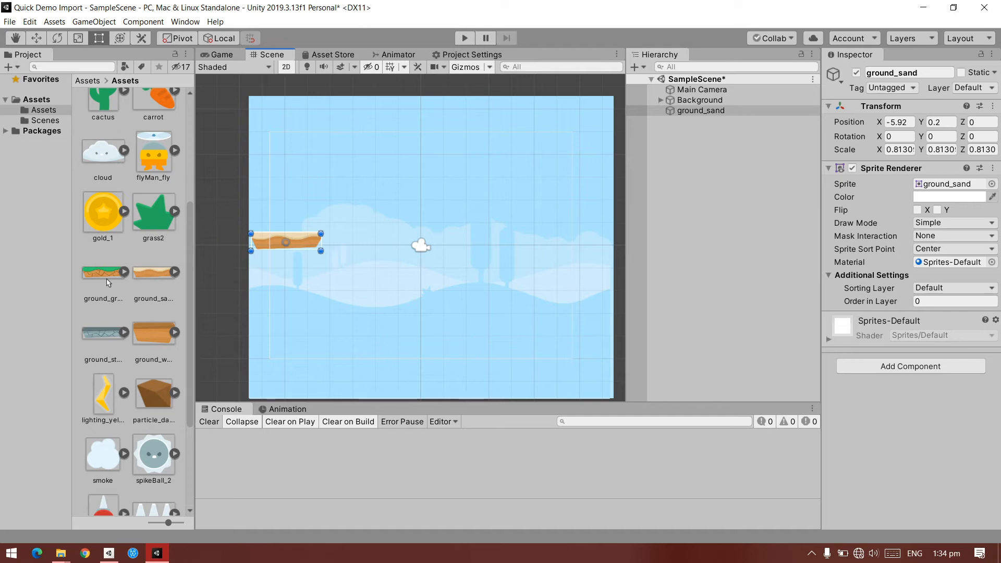
left_click_drag(106, 279, 539, 319)
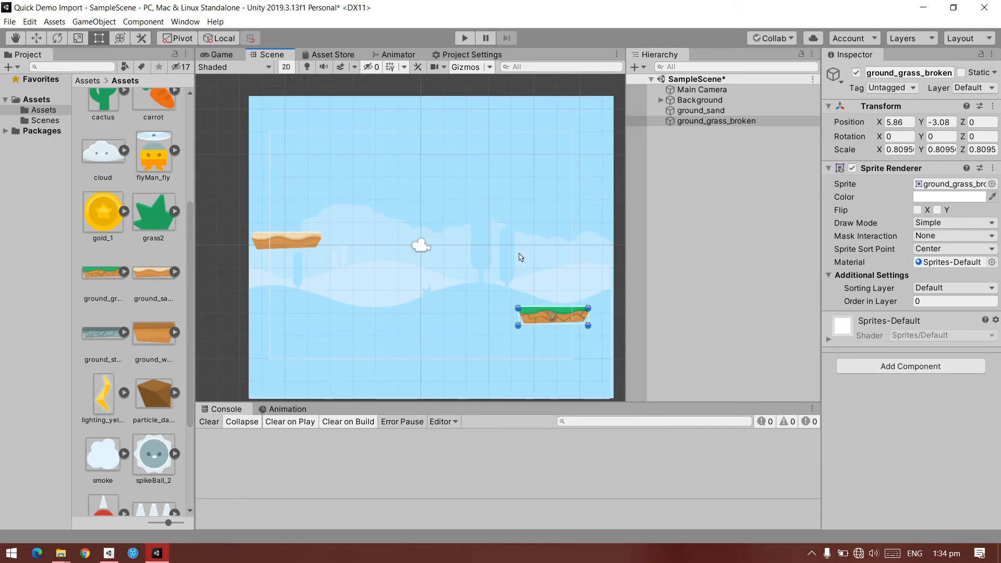
- Add a custom aspect ratio of 18:9 to the Game view and make it the active one
left_click(216, 55)
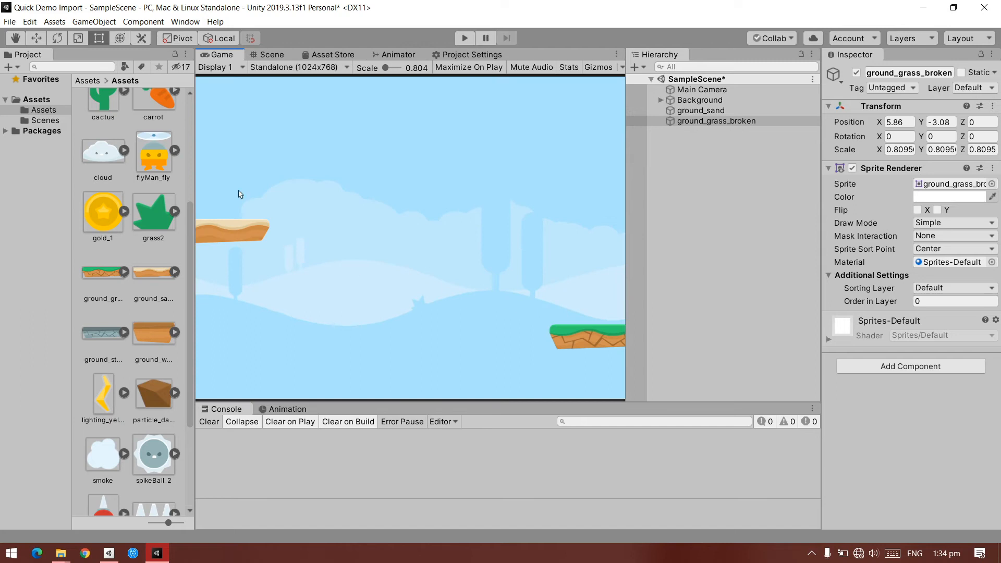
left_click(257, 54)
left_click(232, 55)
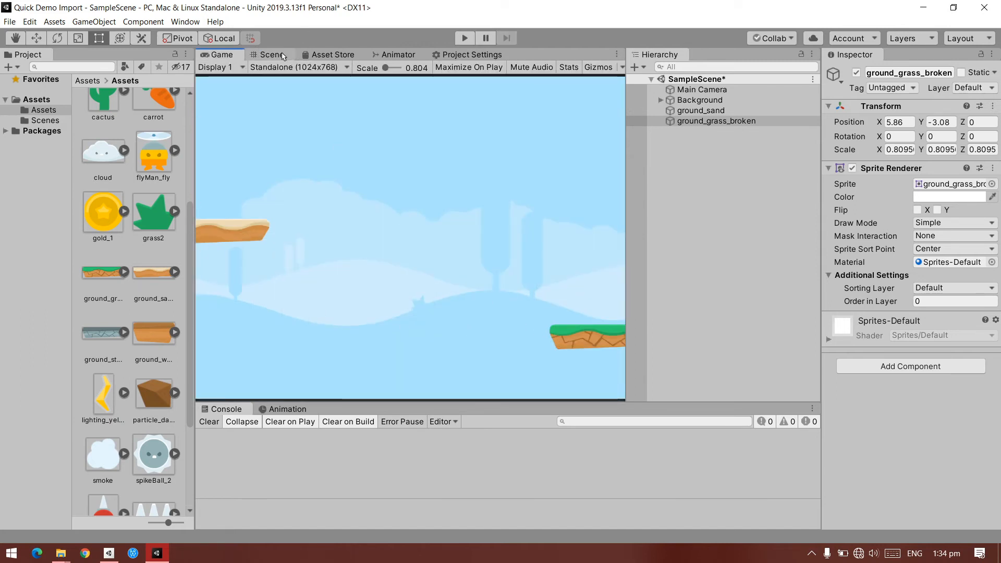
left_click(241, 68)
left_click(240, 68)
left_click(274, 70)
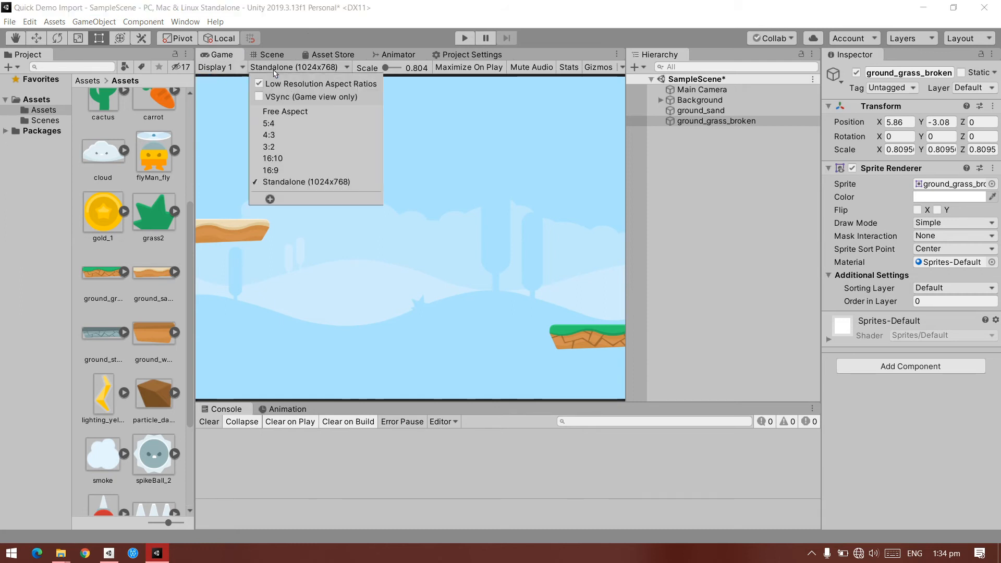
left_click(269, 199)
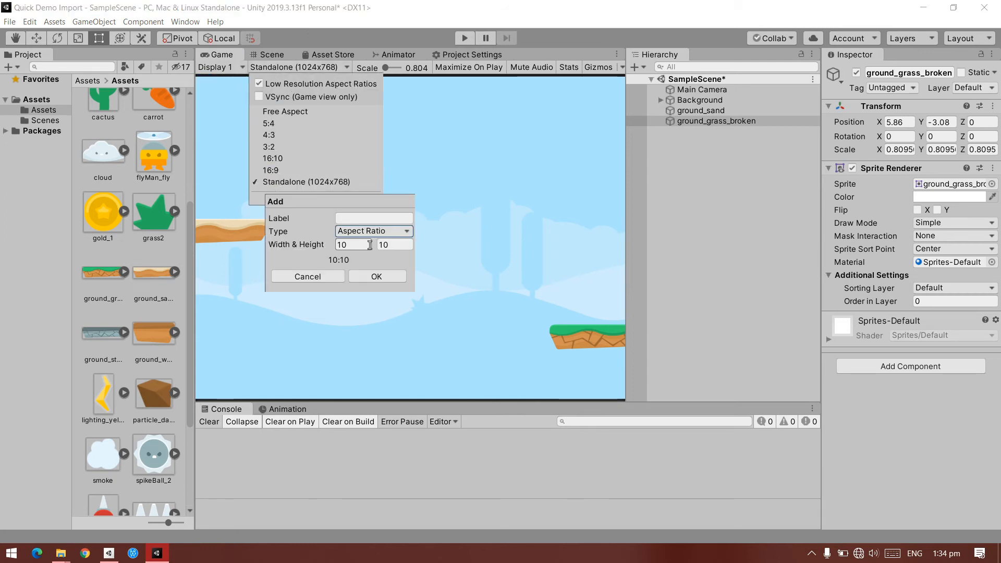
left_click(372, 230)
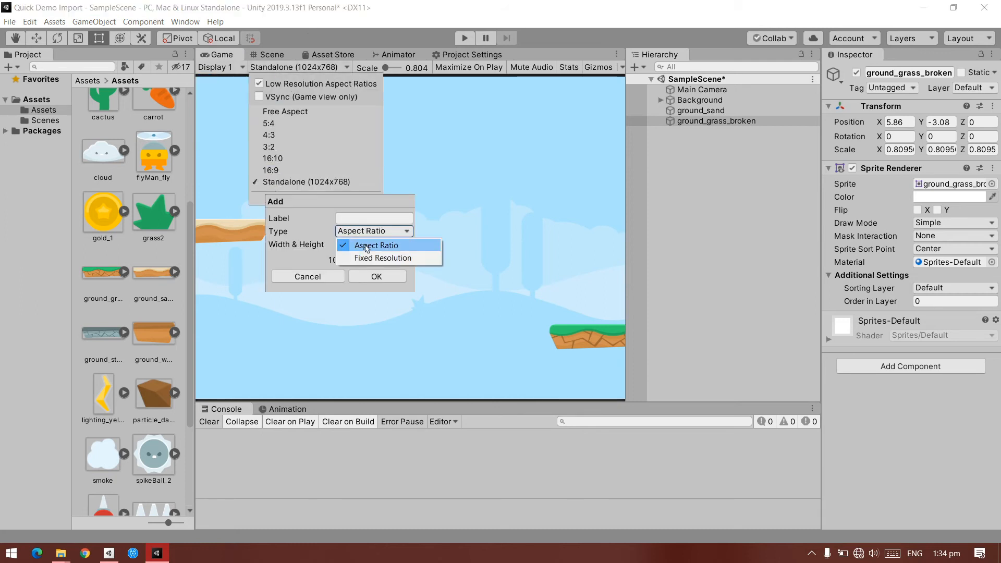
left_click(365, 245)
left_click(373, 232)
left_click(346, 245)
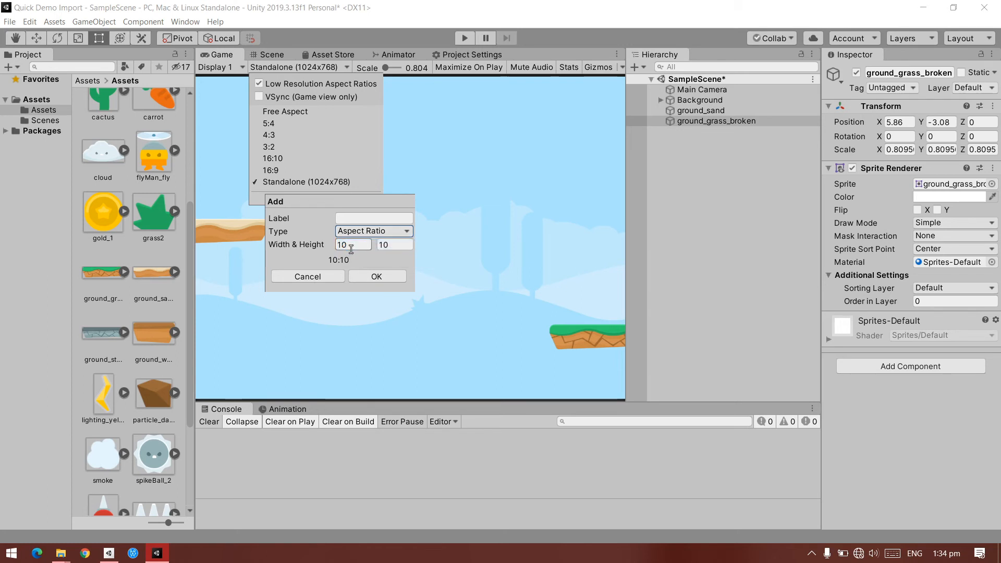
type("18")
key("Tab")
type("9")
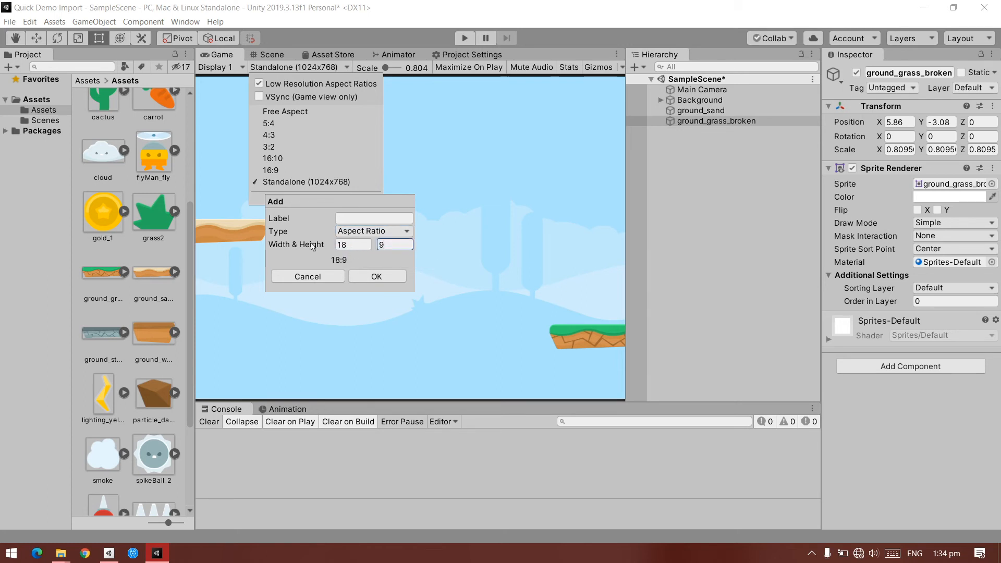
left_click(377, 276)
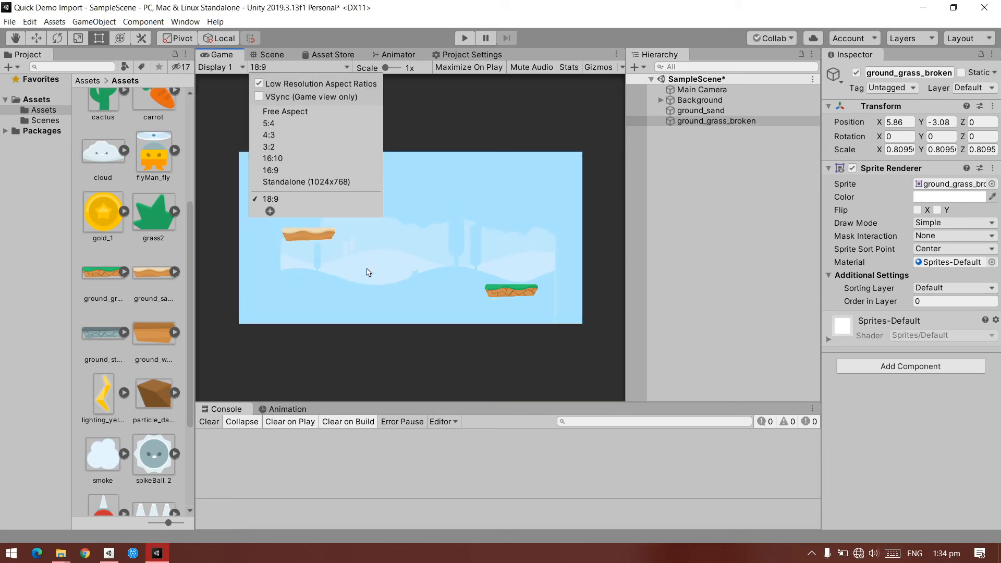
left_click(280, 201)
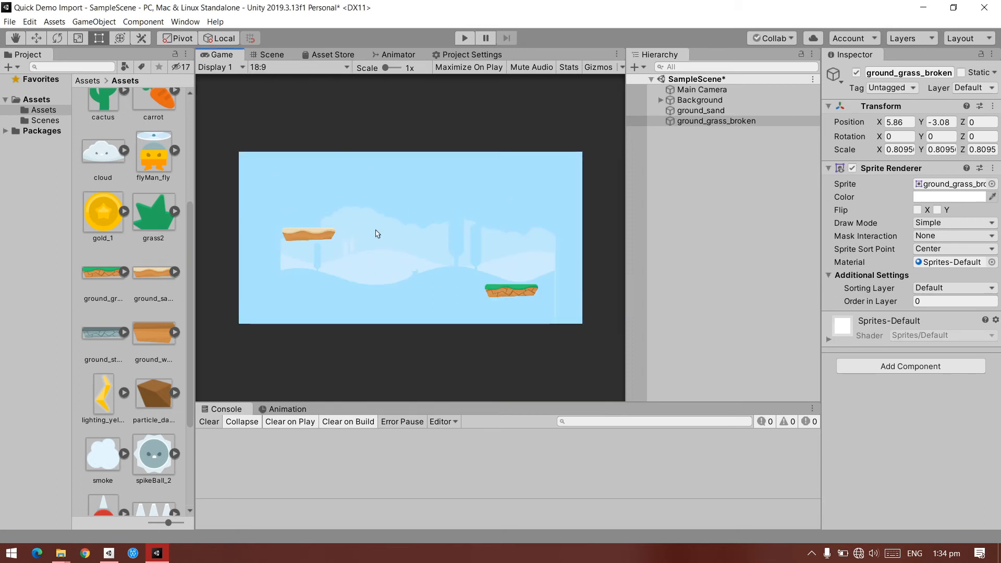
- Stretch bg_layer1 through bg_layer4 together sideways until they extend slightly beyond both side edges of the camera frame
left_click(276, 52)
left_click(221, 54)
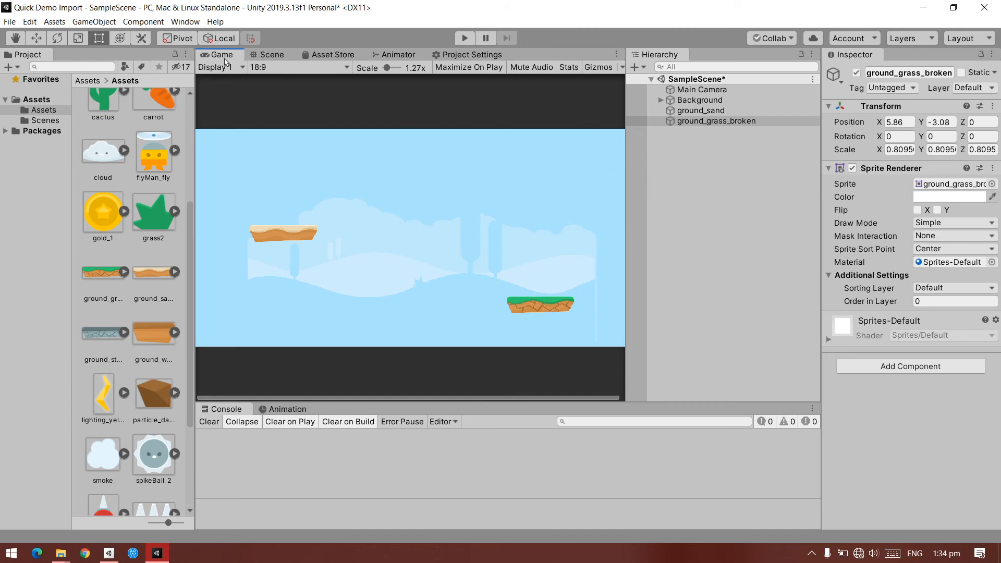
left_click(268, 54)
scroll(407, 237, "down", 4)
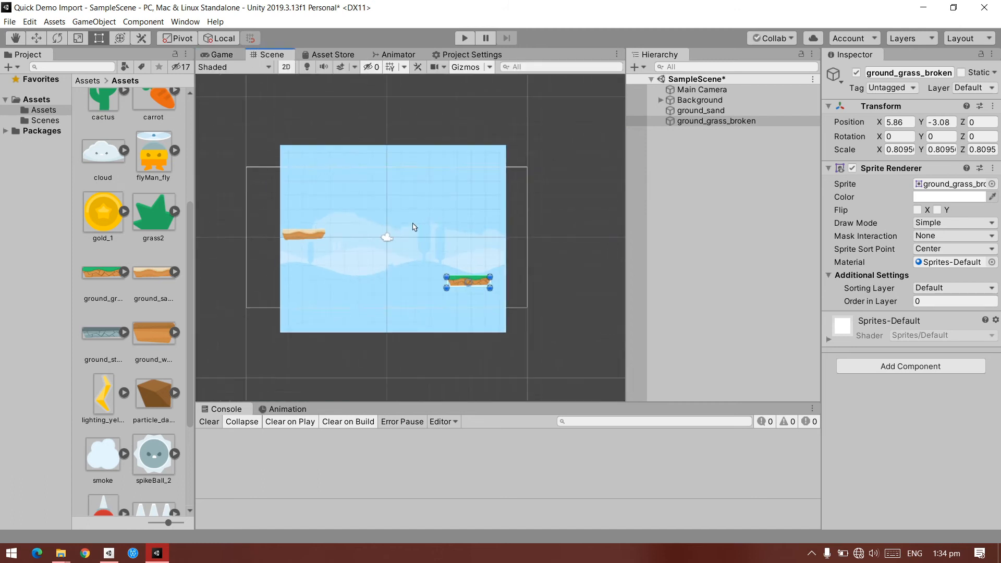
scroll(414, 227, "up", 1)
left_click(693, 100)
left_click(660, 100)
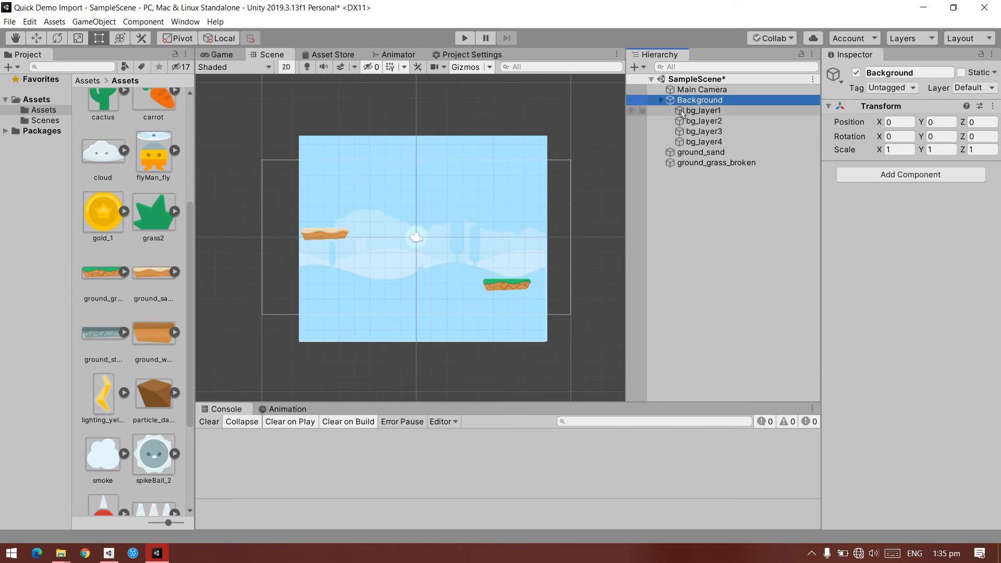
left_click(688, 110)
left_click(688, 141, "shift")
left_click_drag(298, 318, 259, 318, "shift")
left_click_drag(547, 267, 570, 268, "shift")
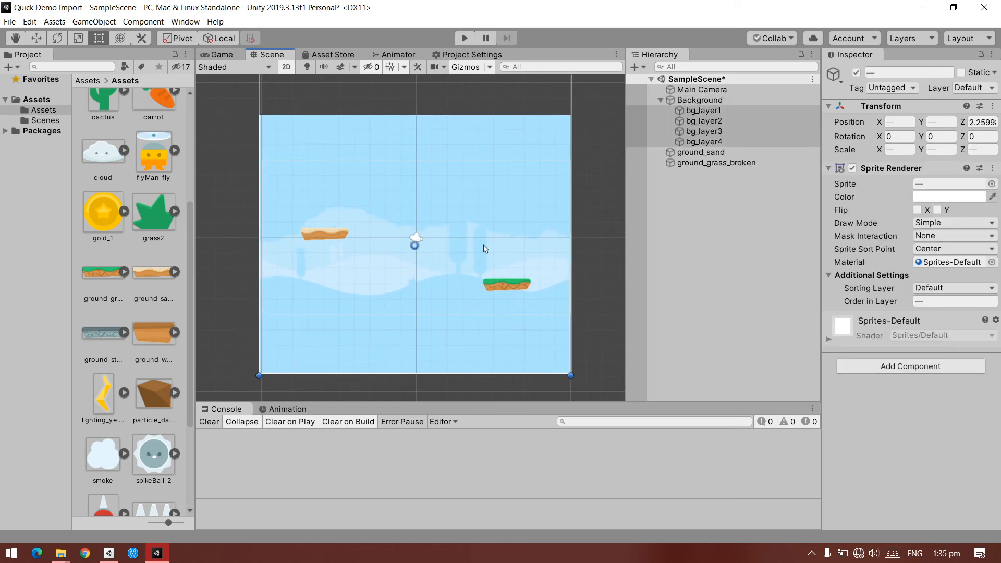
left_click_drag(259, 255, 248, 255, "shift")
left_click_drag(570, 266, 580, 266, "shift")
left_click(216, 54)
left_click(269, 54)
left_click(661, 100)
- Move ground_grass_broken to about X 8.78, Y -3.17 and ground_sand outward to the opposite side edge of the background
left_click(698, 121)
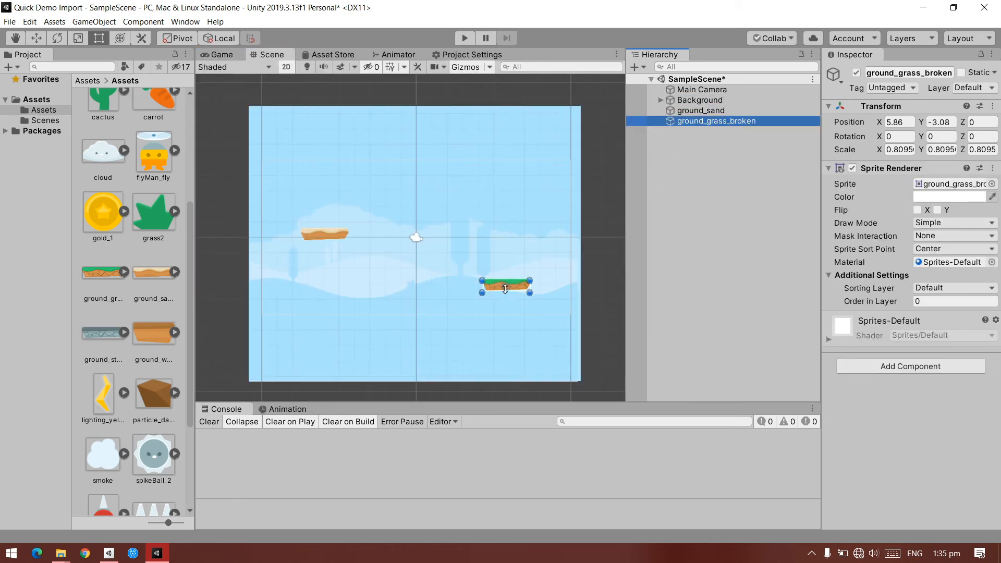
left_click_drag(507, 284, 547, 286)
left_click(699, 111)
left_click_drag(334, 234, 289, 231)
left_click(698, 120)
left_click_drag(568, 289, 572, 291)
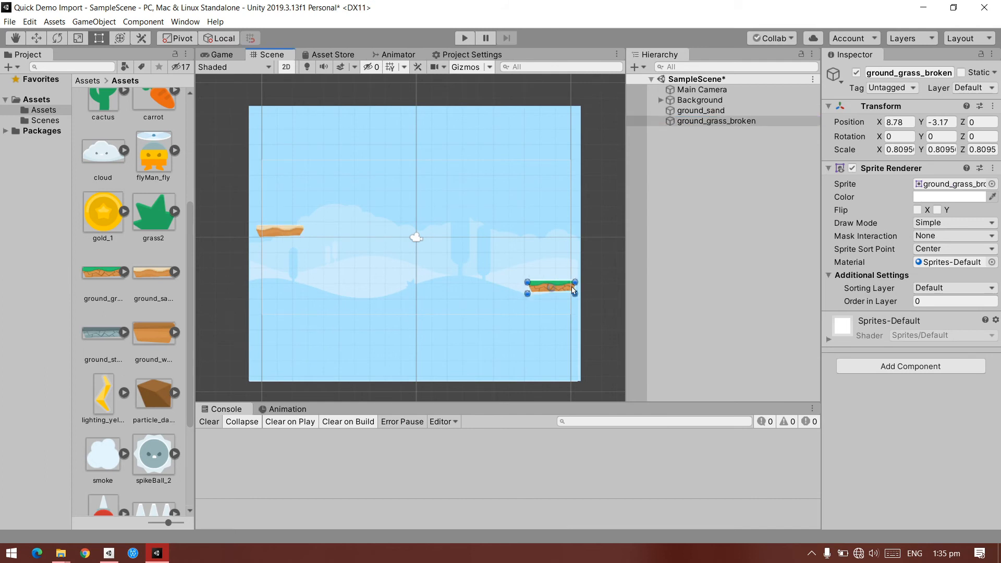
- Place ground_stone_broken at about X 2.48, Y -6.61, scaled to about 0.5 by 1.17 and rotated to about -8.66 degrees on Z
left_click_drag(105, 336, 474, 327)
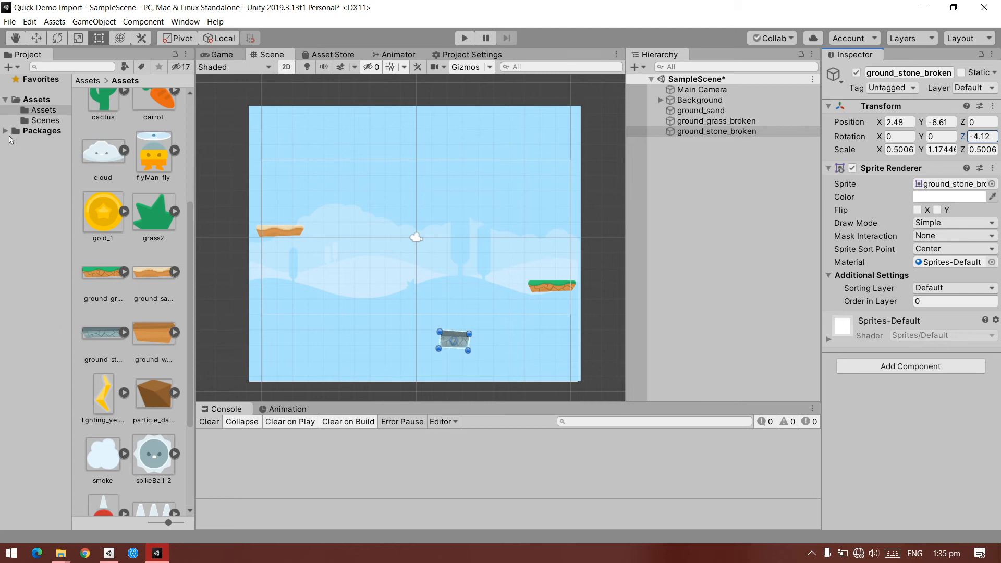
left_click_drag(9, 139, 751, 141)
left_click_drag(939, 152, 412, 125)
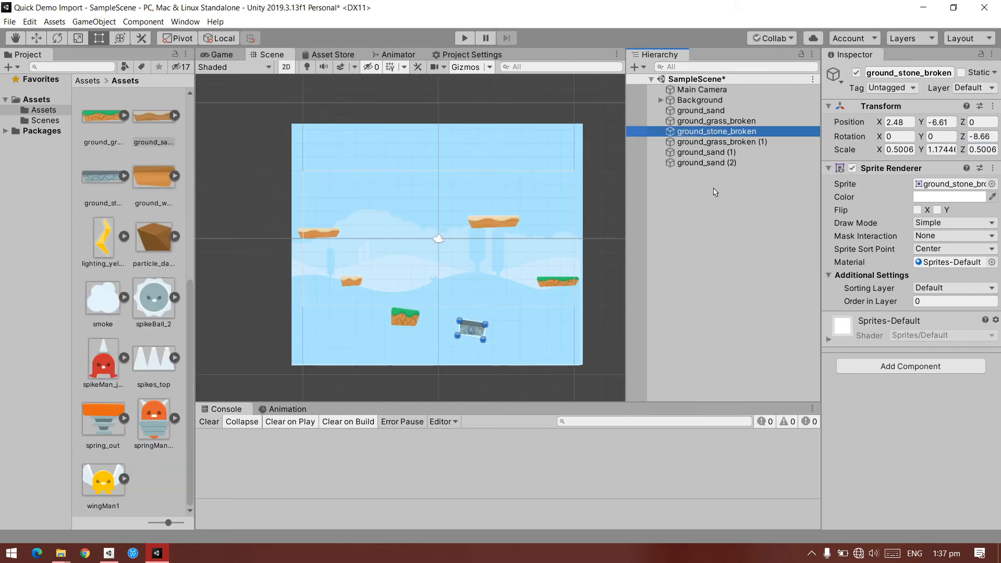
- Create an empty game object in the scene and name it Platforms
left_click(637, 67)
left_click(669, 81)
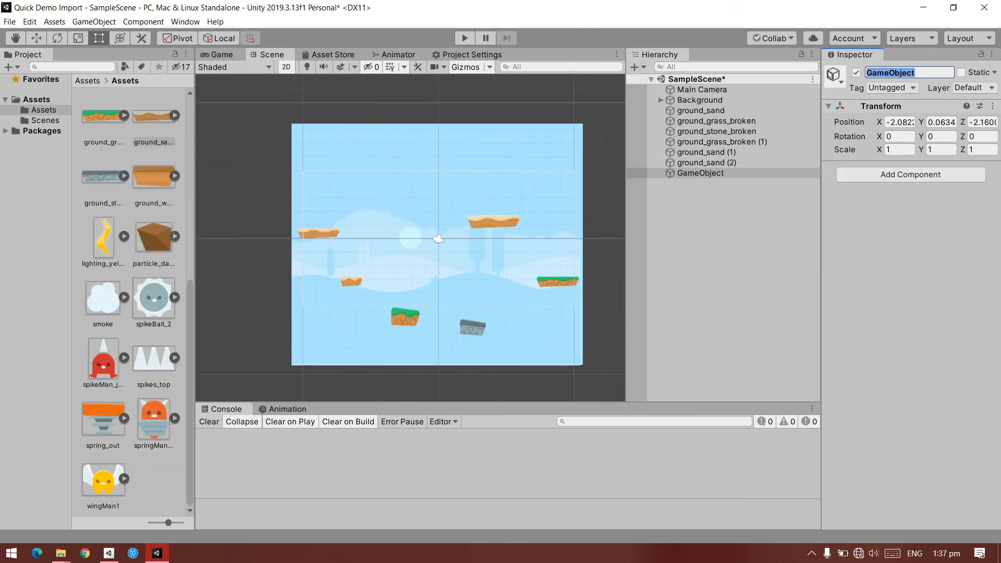
type("Platforms")
key("Return")
- Make all the sand, grass and stone ground objects, from ground_sand through ground_sand (2), children of the Platforms object
left_click(701, 110)
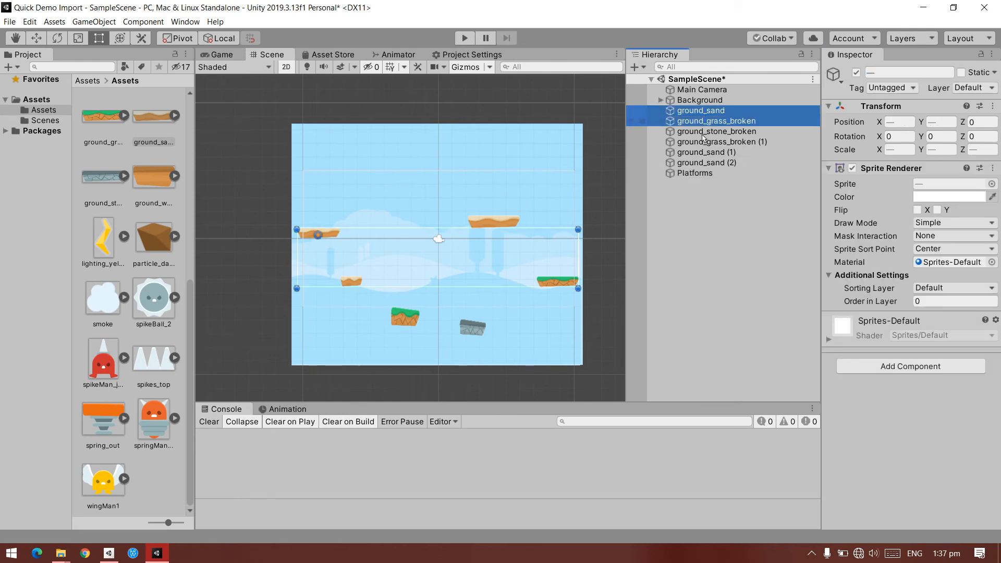
left_click(706, 163, "shift")
left_click_drag(706, 162, 688, 173)
left_click(660, 110)
- Set the Platforms object's X position to -2.1
left_click(899, 122)
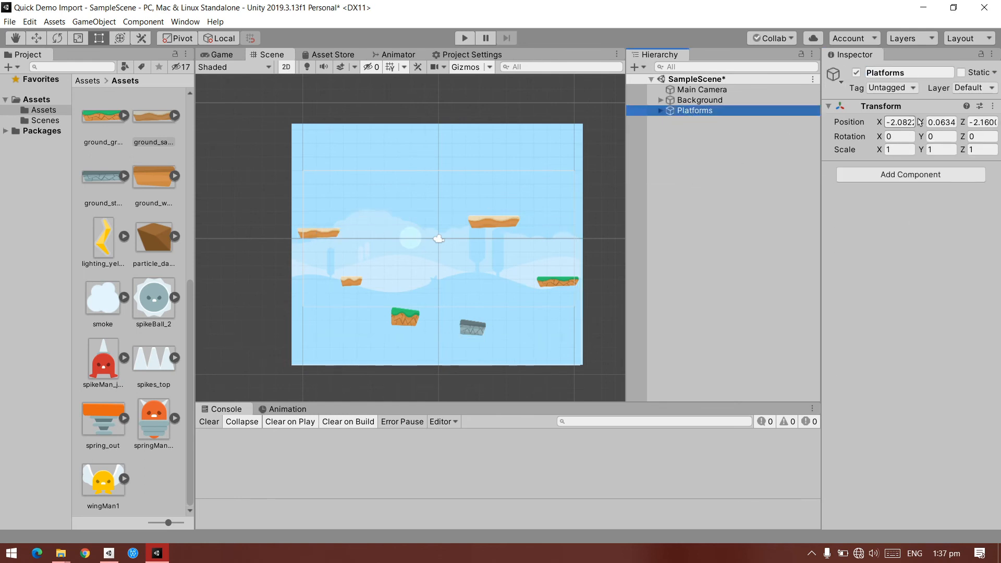
type("-12.5")
left_click_drag(834, 122, 876, 122)
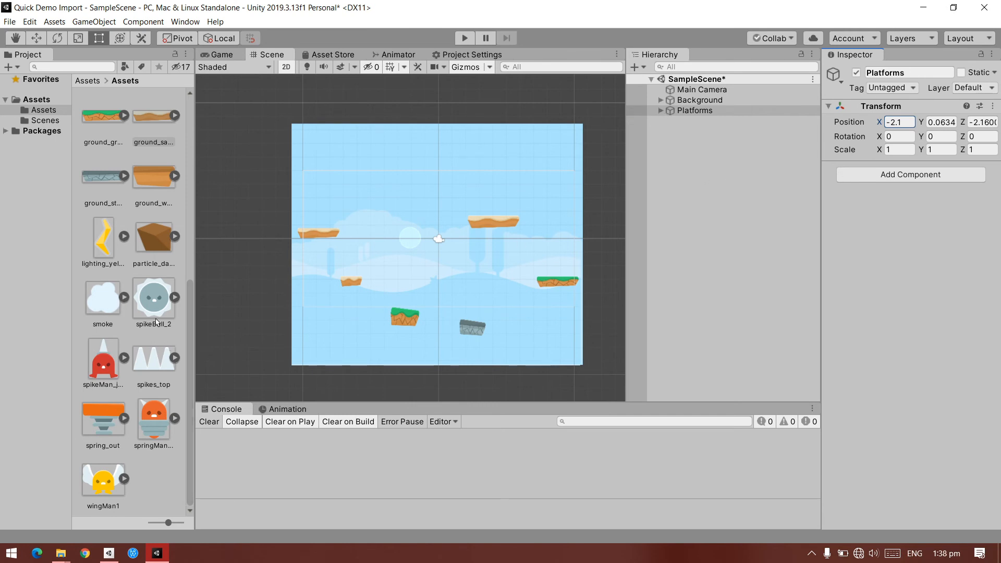
- Place spikeBall_2 beside the stone platform and flyMan_fly just below the small sand platform, raising that platform slightly
left_click_drag(157, 321, 519, 319)
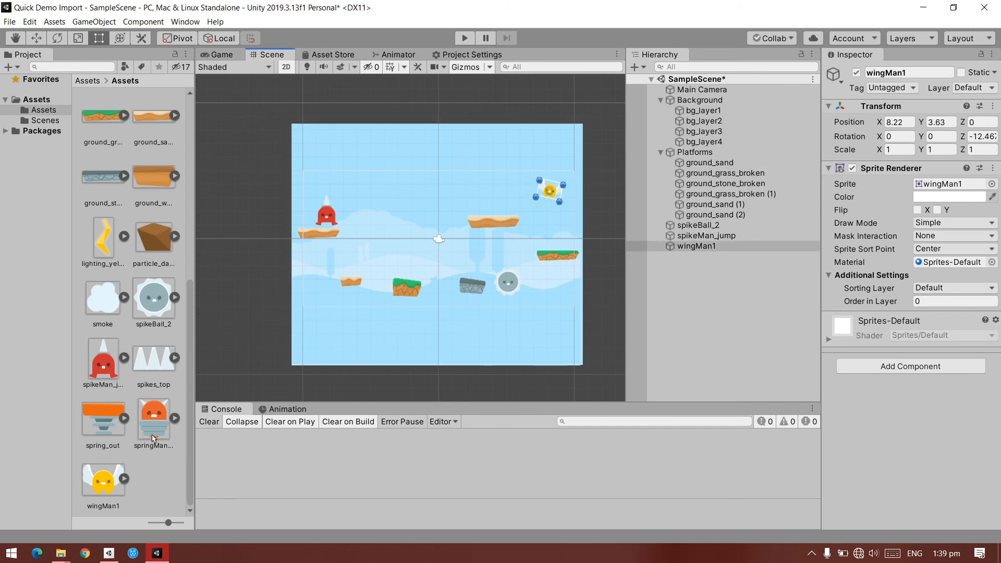
scroll(156, 364, "up", 5)
left_click(156, 364)
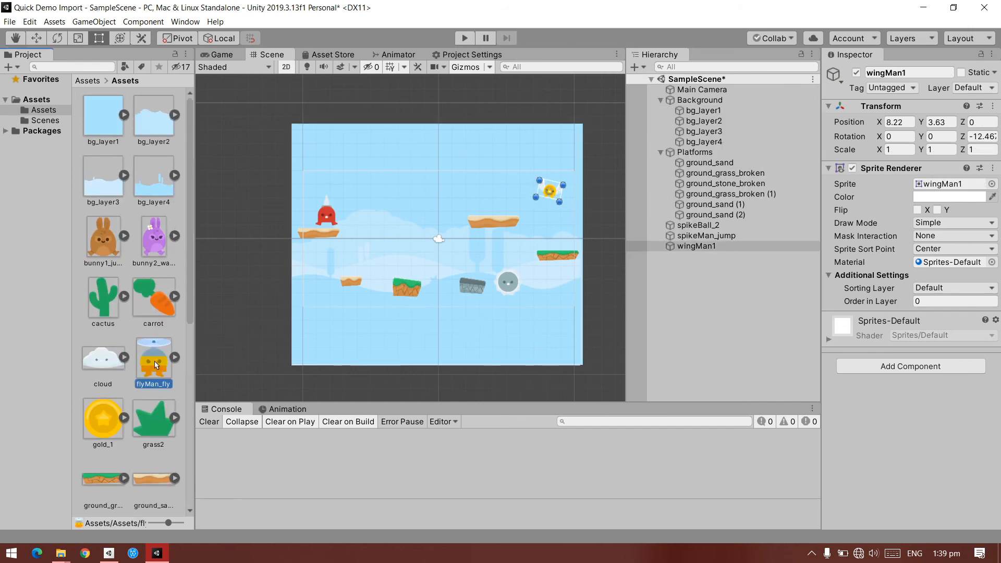
left_click_drag(154, 361, 351, 264)
left_click(471, 286)
left_click(351, 281)
left_click_drag(364, 253, 367, 257)
left_click(369, 293)
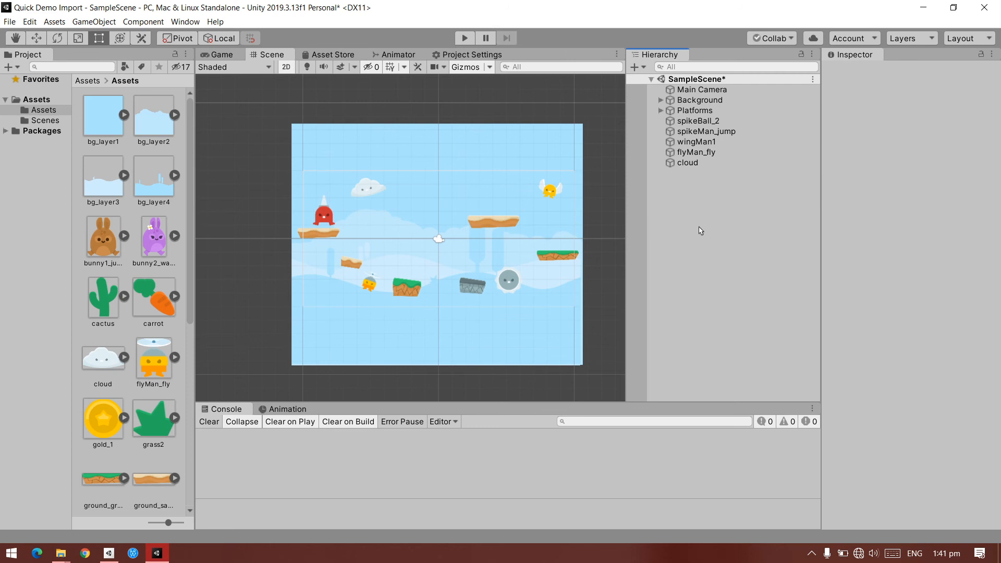
- Place bunny2_walk1 on the upper sand platform and a slightly tilted bunny1_jump in mid-air at about X -1.77, Y 1.09
scroll(132, 260, "down", 5)
scroll(133, 261, "up", 5)
left_click_drag(154, 237, 480, 205)
left_click_drag(102, 238, 415, 225)
left_click_drag(427, 210, 430, 213)
- Place the carrot above bunny1_jump and three gold_1 coins descending from the upper sand platform towards the outer grass platform
scroll(150, 264, "down", 3)
left_click(150, 263)
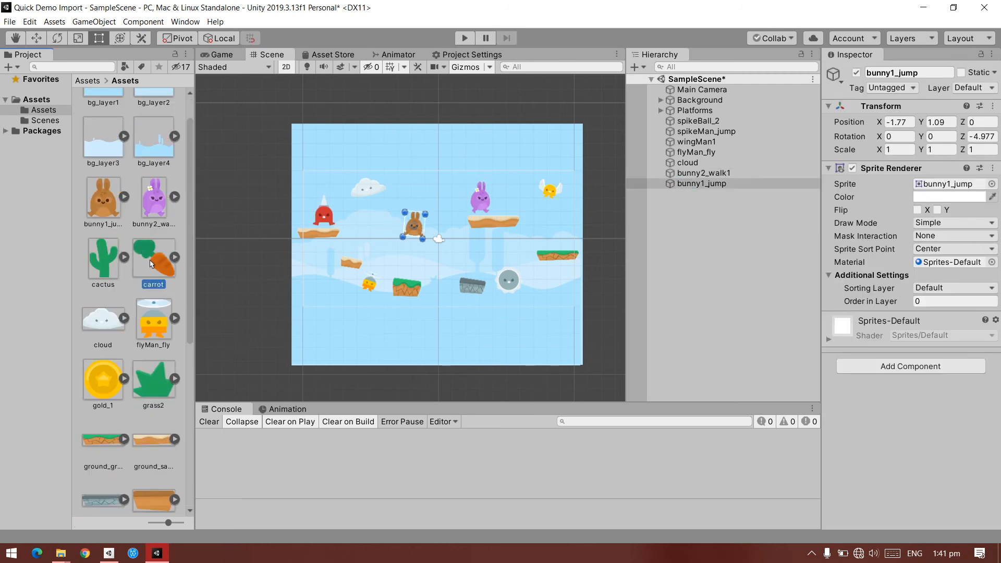
left_click_drag(150, 264, 418, 193)
scroll(130, 245, "down", 5)
left_click_drag(102, 224, 548, 235)
key("ctrl+d")
key("ctrl+d")
- Place grass2 on the outer grass platform and the cactus next to the purple bunny on the upper sand platform
left_click(153, 223)
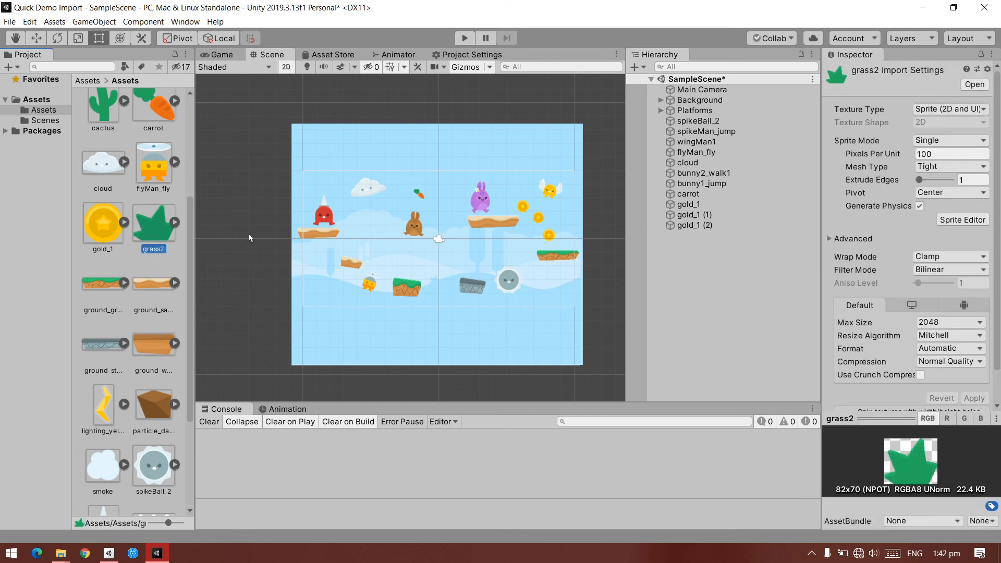
left_click_drag(154, 223, 571, 246)
left_click_drag(103, 107, 506, 205)
- Place lighting_yellow directly beneath the cloud and make it a child of the cloud object
scroll(130, 313, "down", 3)
left_click_drag(103, 317, 369, 202)
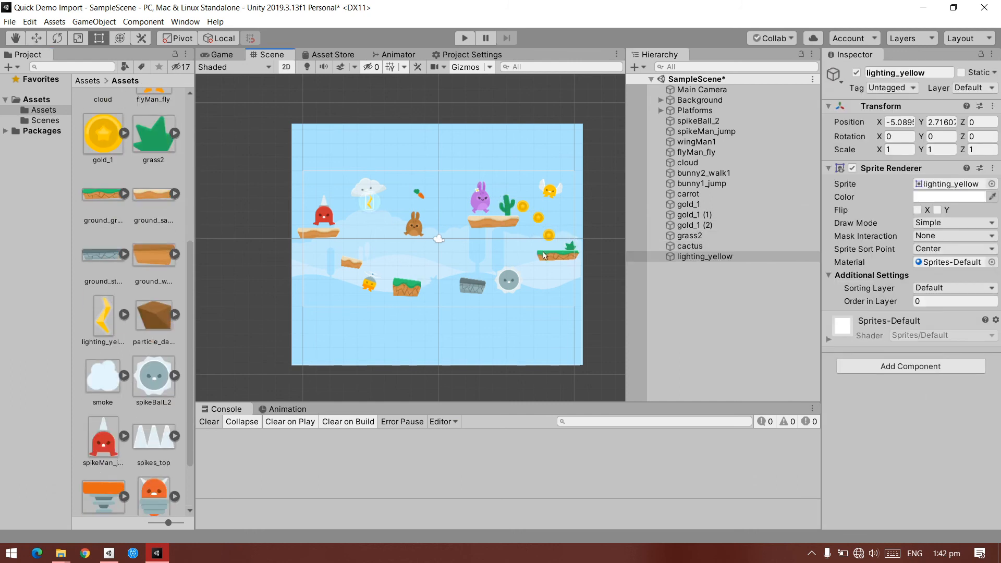
left_click_drag(704, 256, 687, 162)
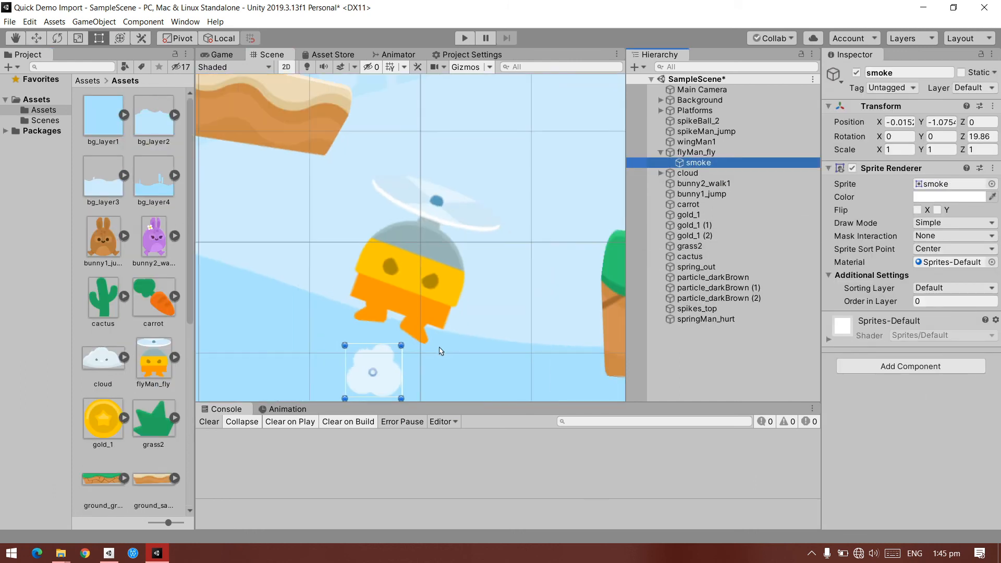
- Tint the smoke sprite beneath flyMan_fly dark grey-brown (6A5C5C) and lower its alpha to make it semi-transparent
middle_click_drag(505, 331, 527, 266)
scroll(451, 331, "up", 2)
left_click(938, 197)
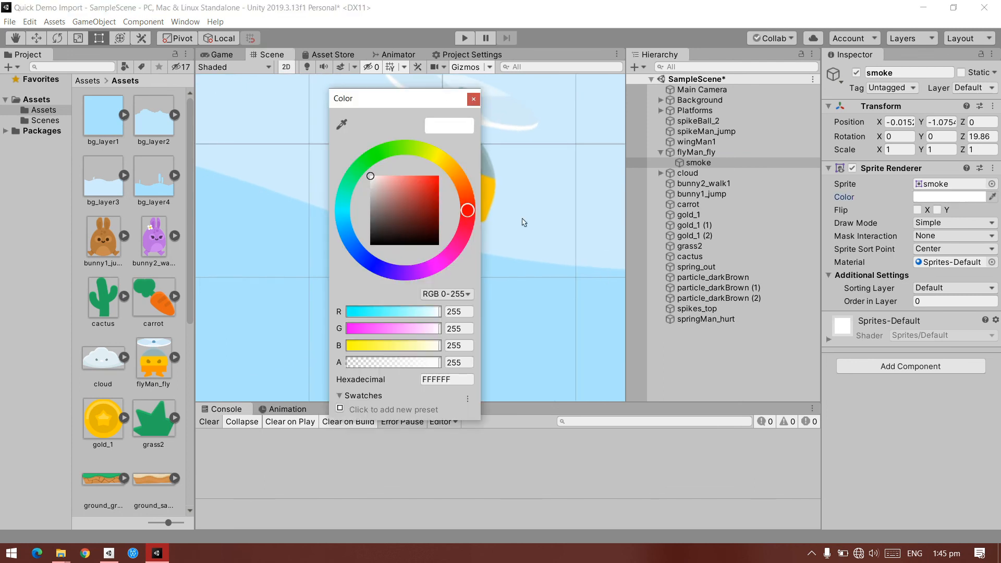
left_click_drag(422, 108, 732, 125)
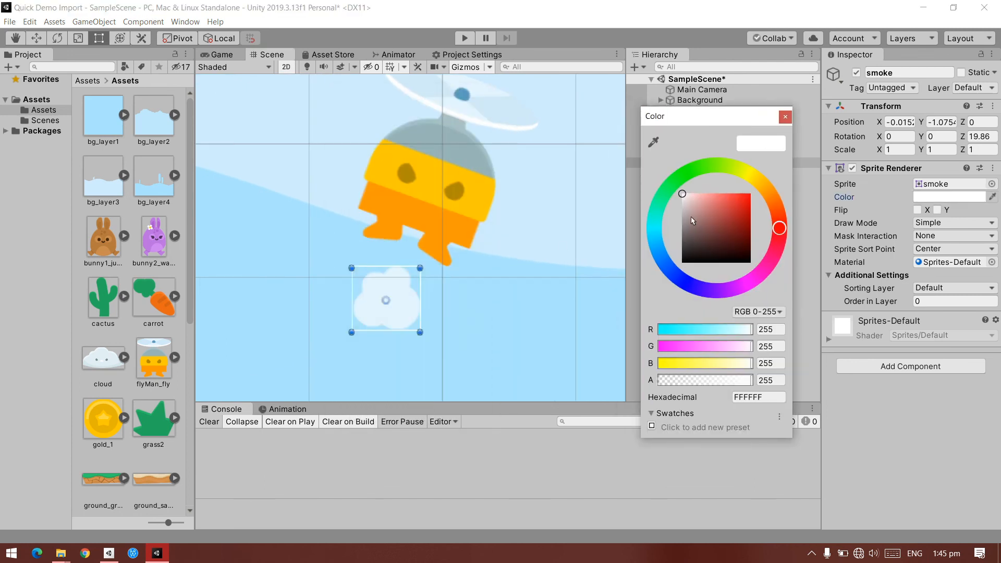
mouse_move(692, 220)
left_mouse_down()
mouse_move(716, 205)
mouse_move(773, 201)
mouse_move(727, 243)
mouse_move(706, 281)
mouse_move(692, 238)
left_mouse_up()
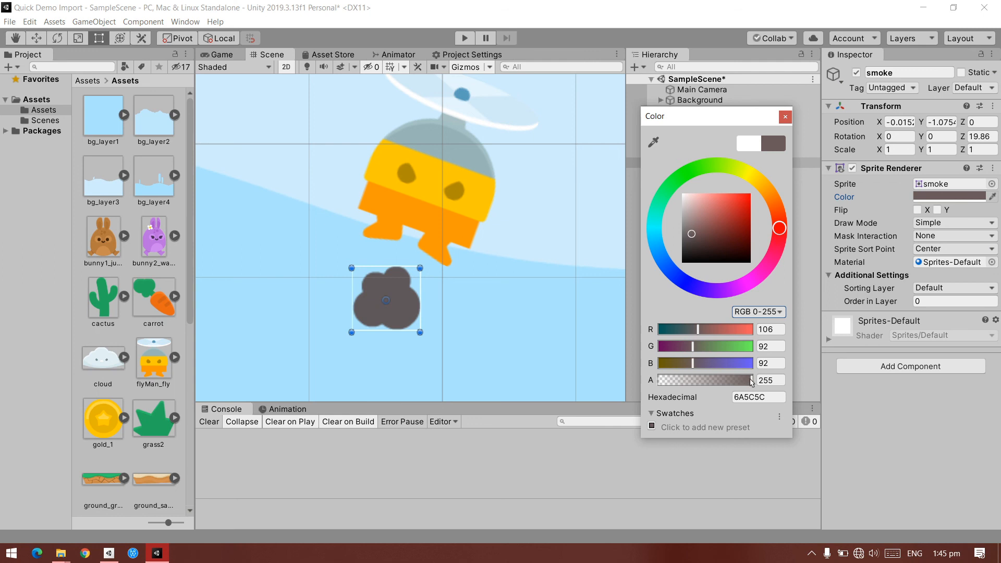
mouse_move(733, 382)
left_mouse_down()
mouse_move(661, 378)
mouse_move(756, 378)
mouse_move(662, 380)
mouse_move(749, 374)
left_mouse_up()
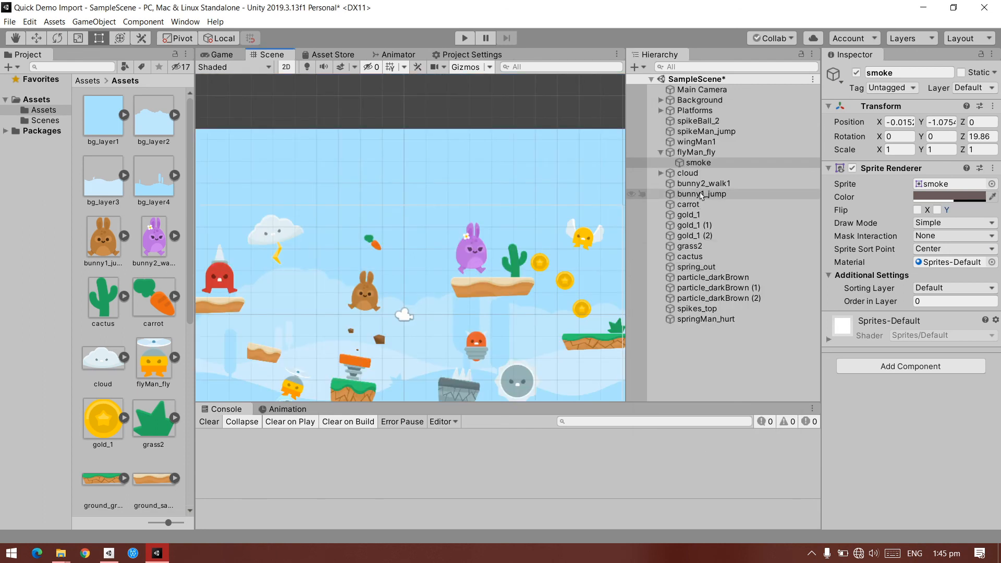
- Try flipping the bunny2_walk1 sprite along both X and Y, and turn both flips back off
left_click(701, 194)
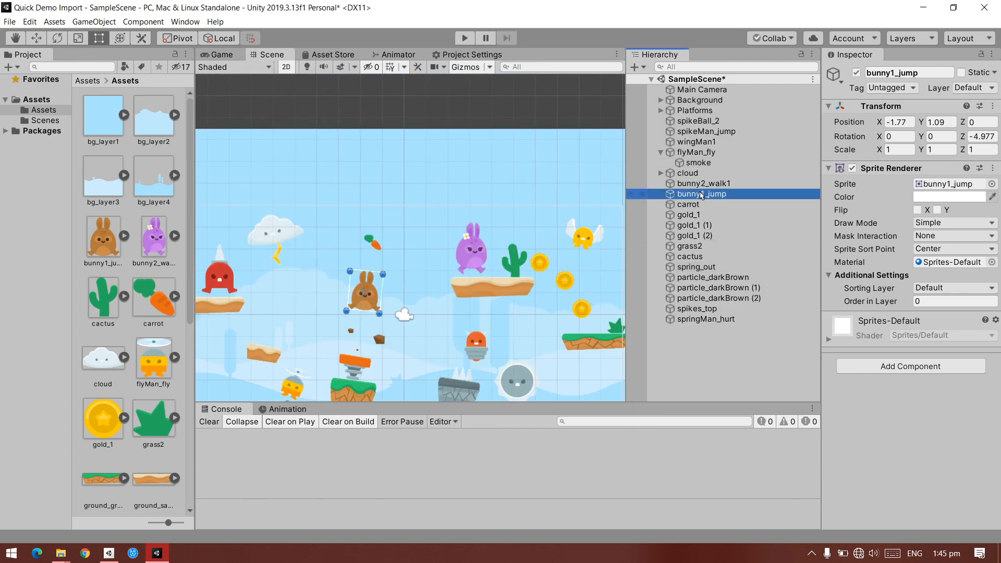
left_click(702, 184)
double_click(702, 185)
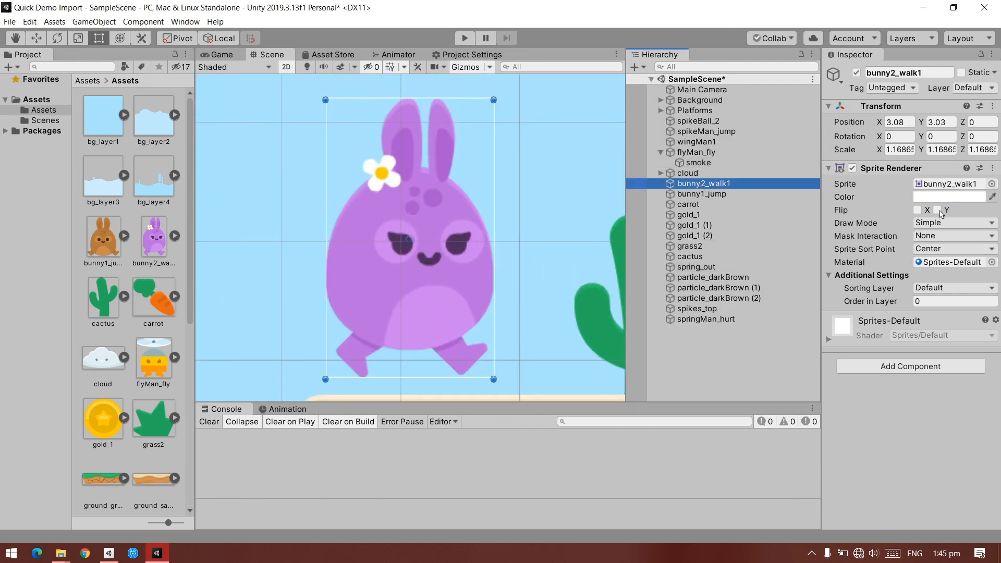
left_click(917, 210)
left_click(938, 210)
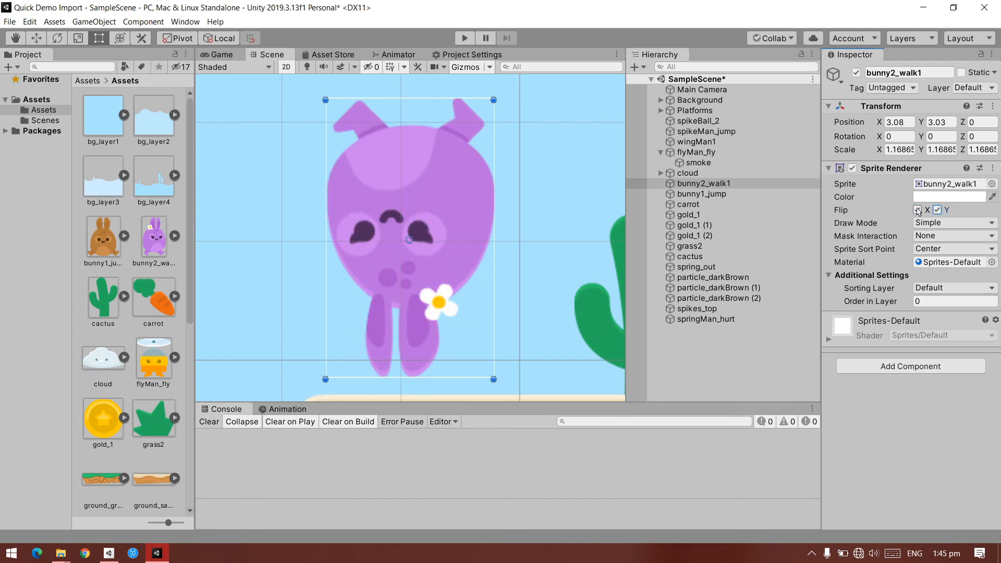
left_click(917, 210)
left_click(937, 209)
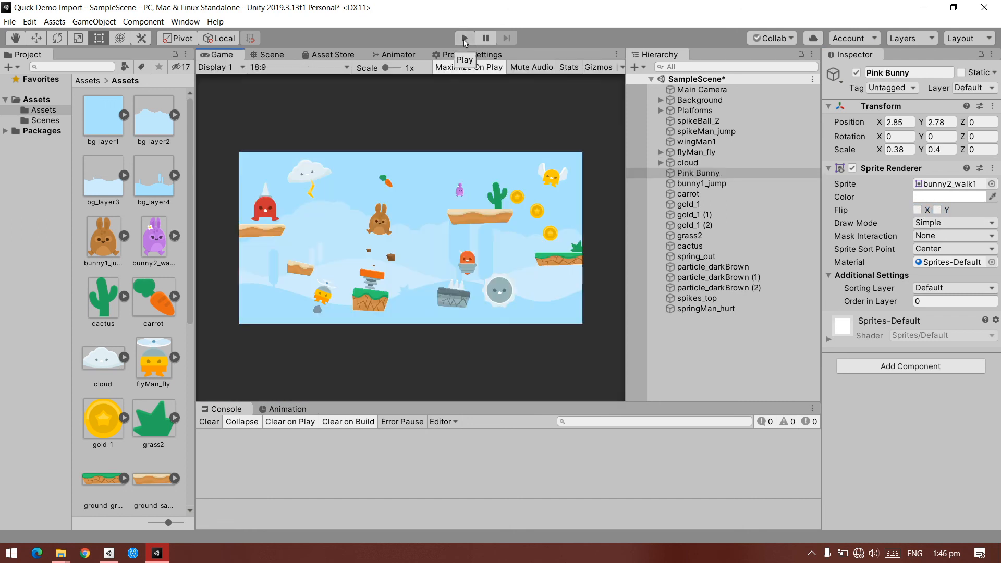
- Run the scene in Play mode to preview the finished composition
left_click(465, 38)
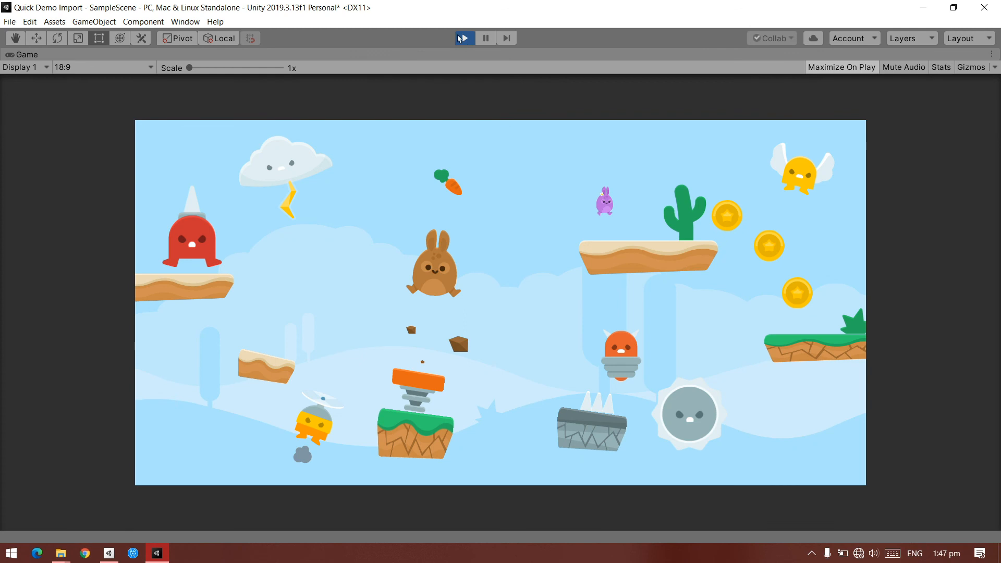